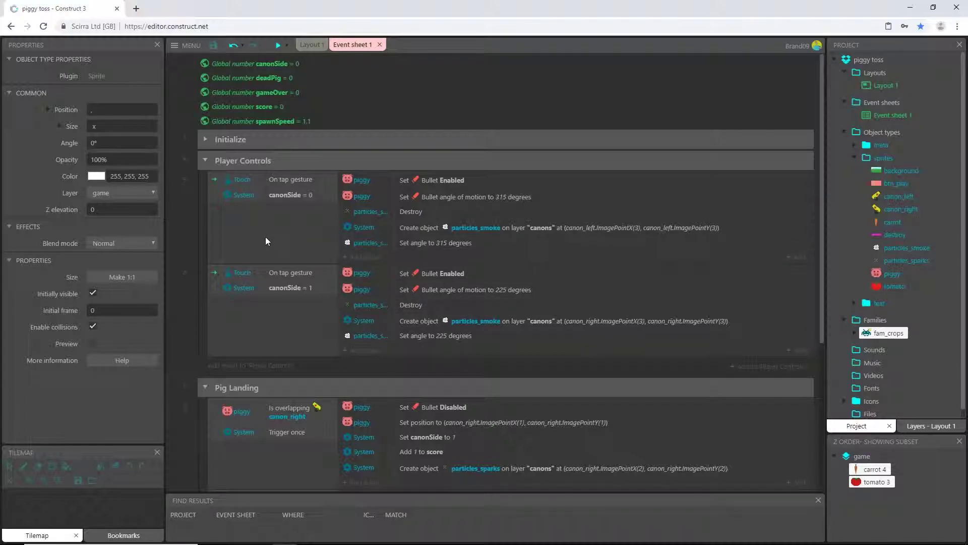
# Step: Add an empty group named 'Piggy Death' and move it between Carrot Spawn and Destroy
pyautogui.scroll(-5, 263, 226)
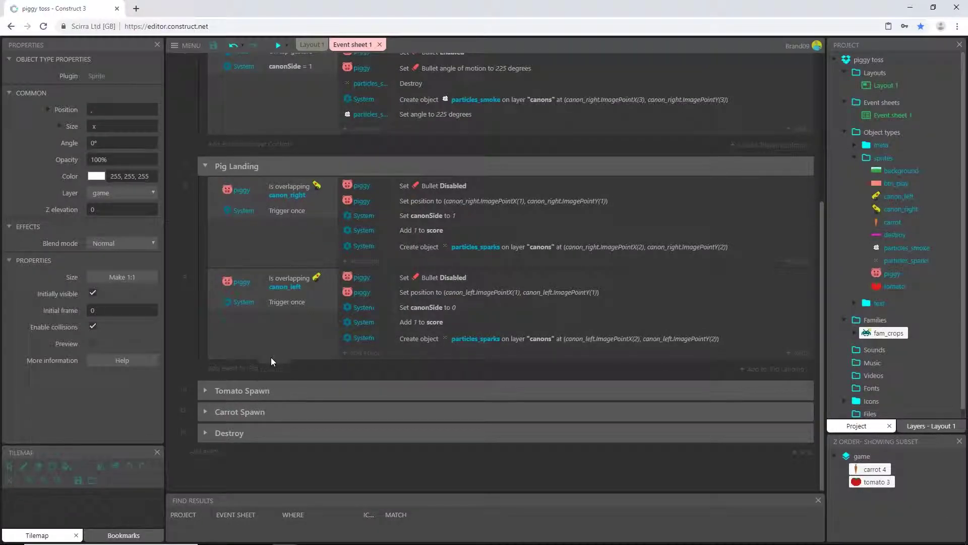
pyautogui.rightClick(292, 470)
pyautogui.click(351, 384)
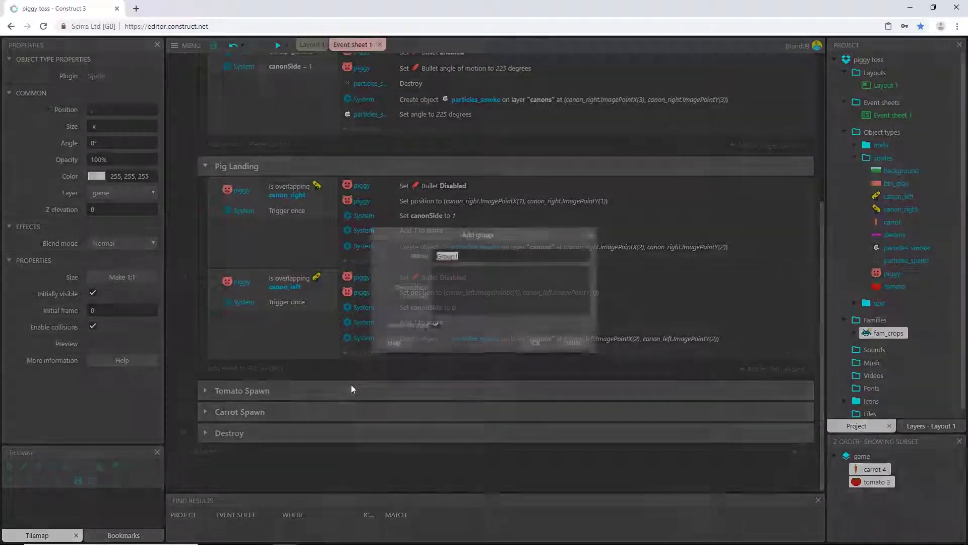
pyautogui.write('P')
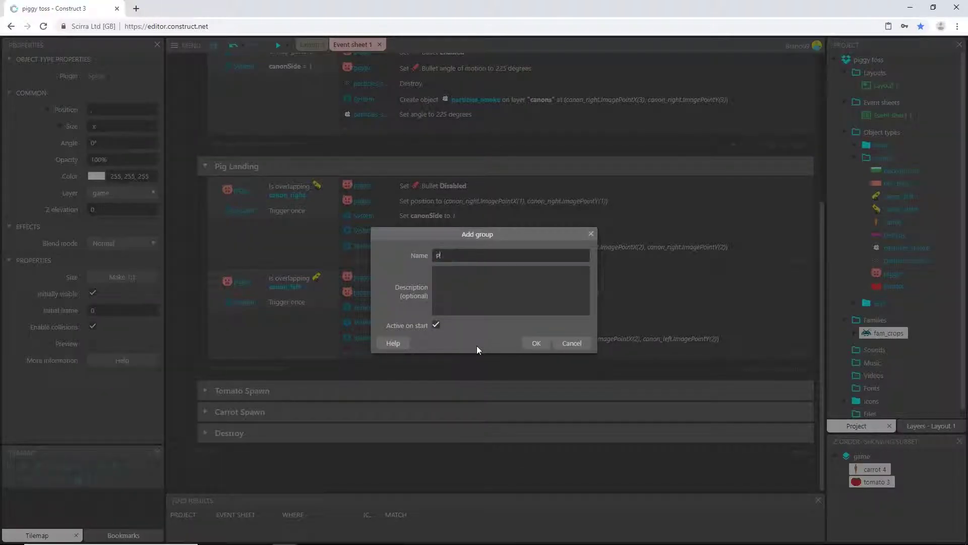
pyautogui.write('iggy Death')
pyautogui.press('Return')
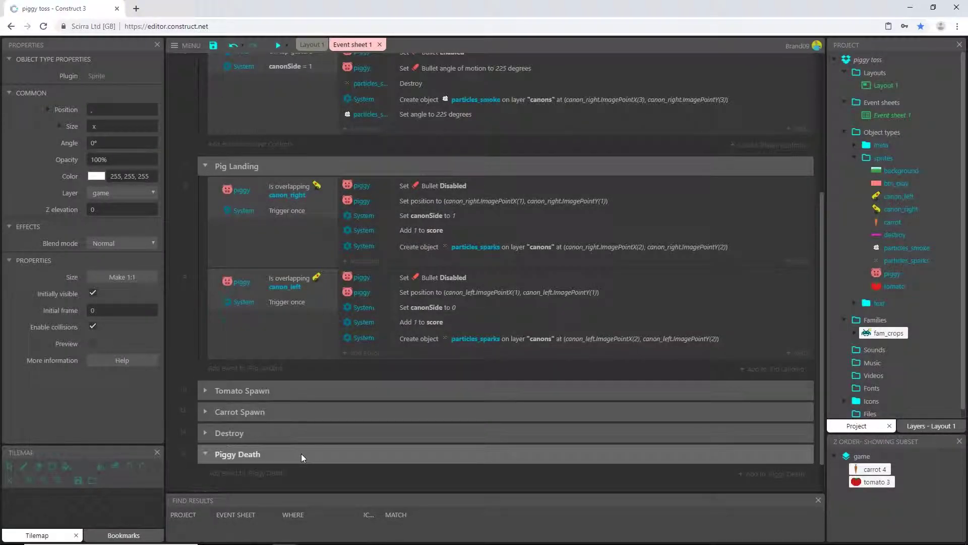
pyautogui.moveTo(301, 453); pyautogui.dragTo(292, 423)
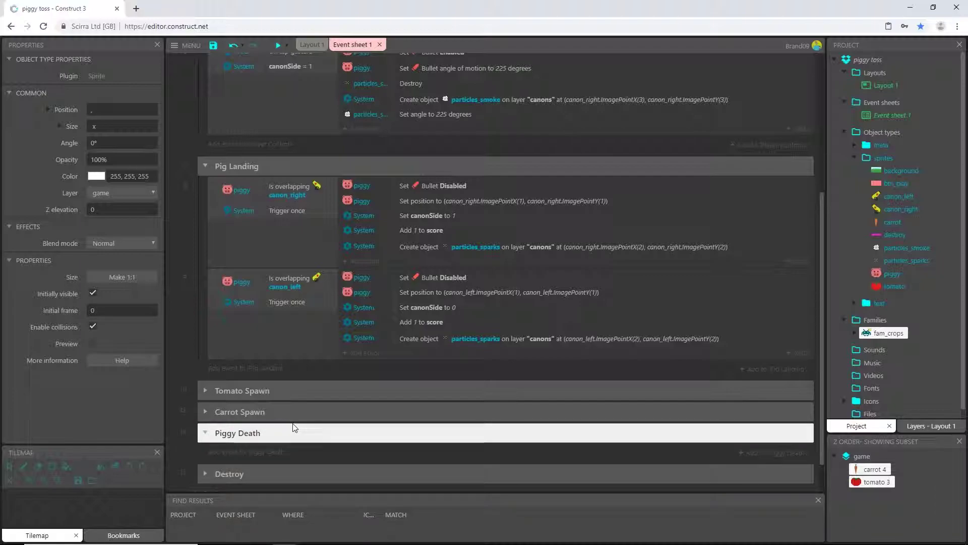
pyautogui.scroll(-1, 280, 417)
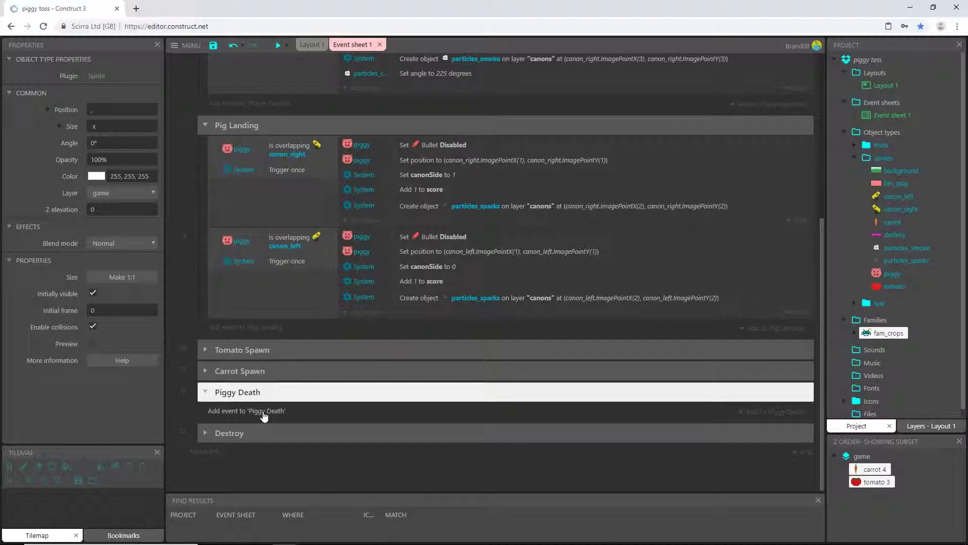
# Step: Give Piggy Death an event with the condition piggy Is overlapping fam_crops
pyautogui.click(263, 411)
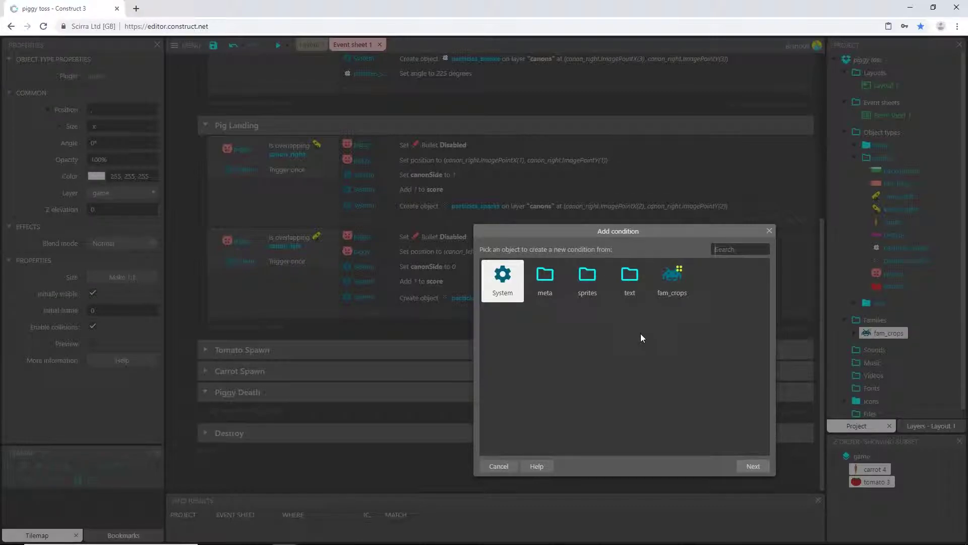
pyautogui.doubleClick(587, 277)
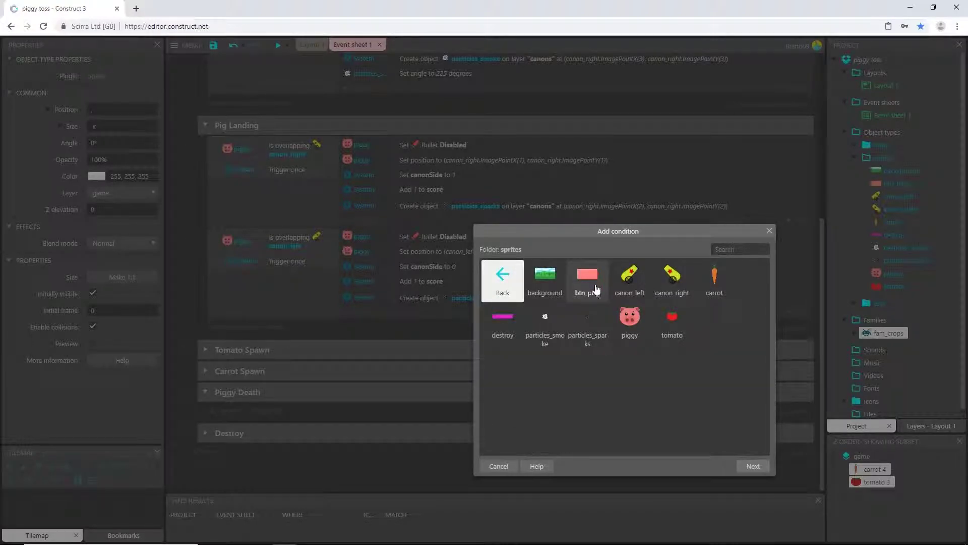
pyautogui.doubleClick(626, 326)
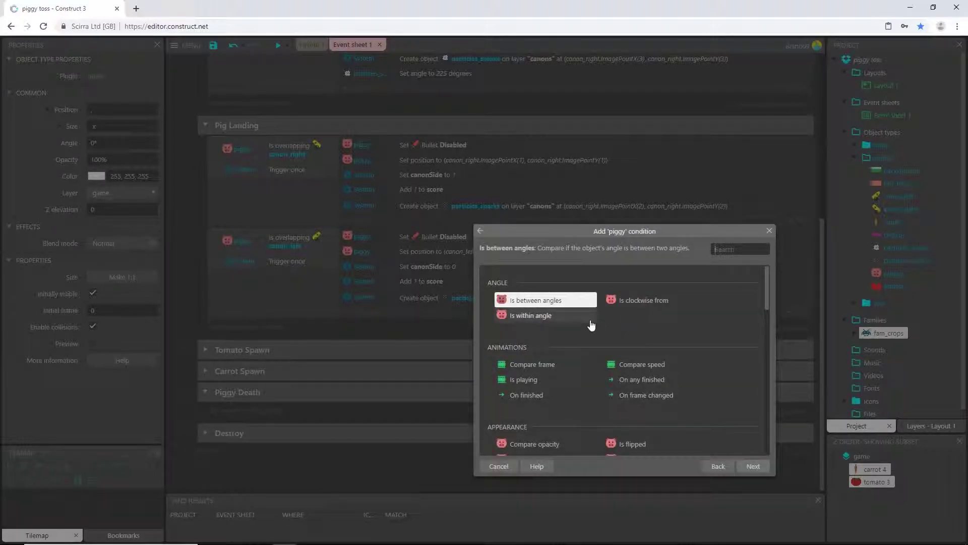
pyautogui.write('cver')
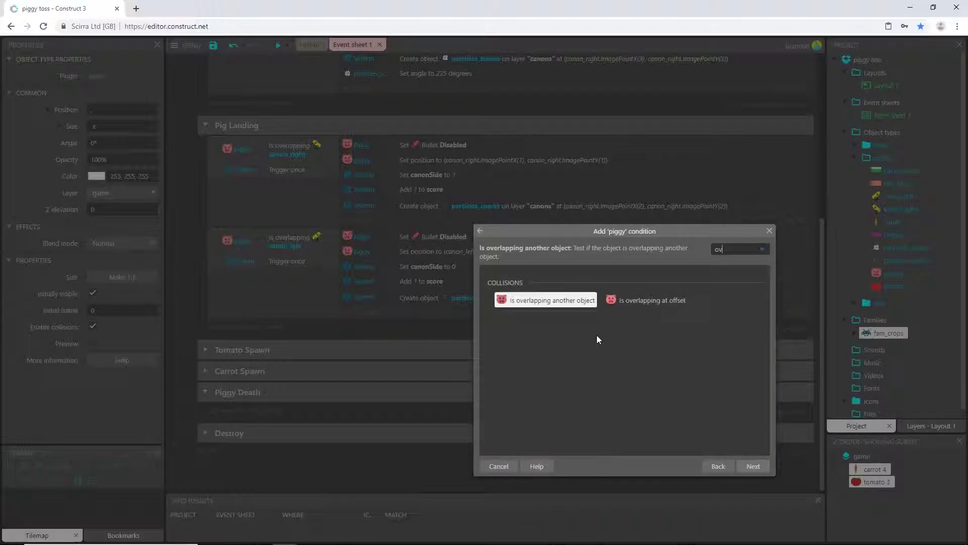
pyautogui.doubleClick(558, 301)
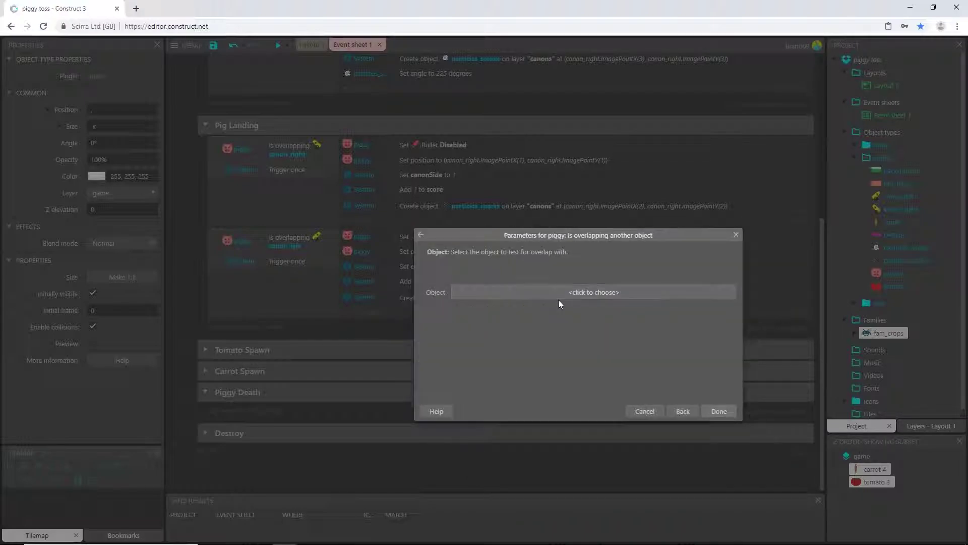
pyautogui.click(561, 292)
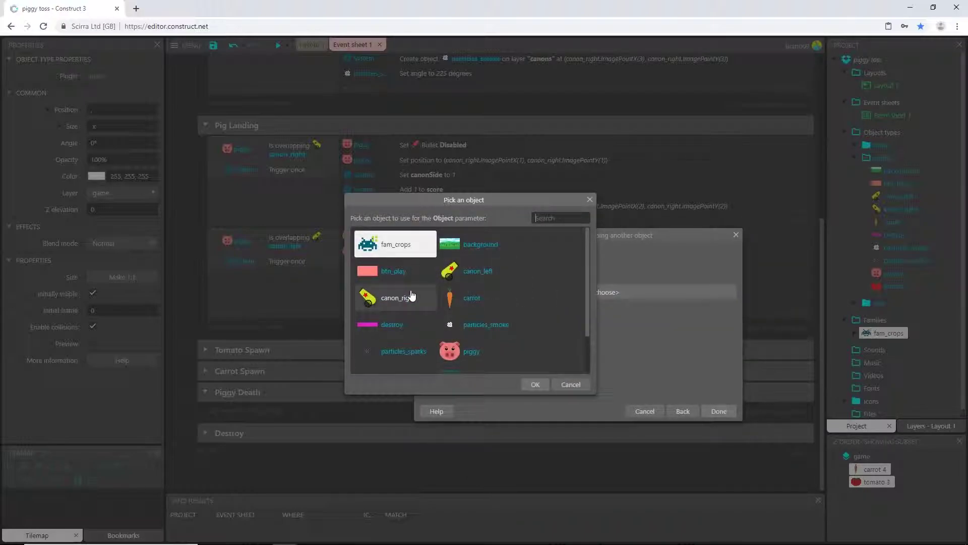
pyautogui.doubleClick(370, 246)
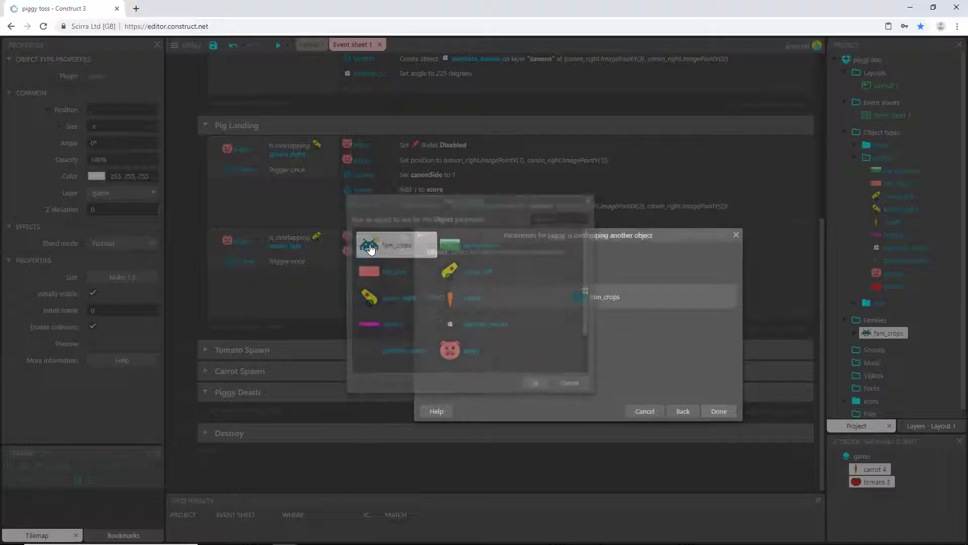
pyautogui.click(718, 411)
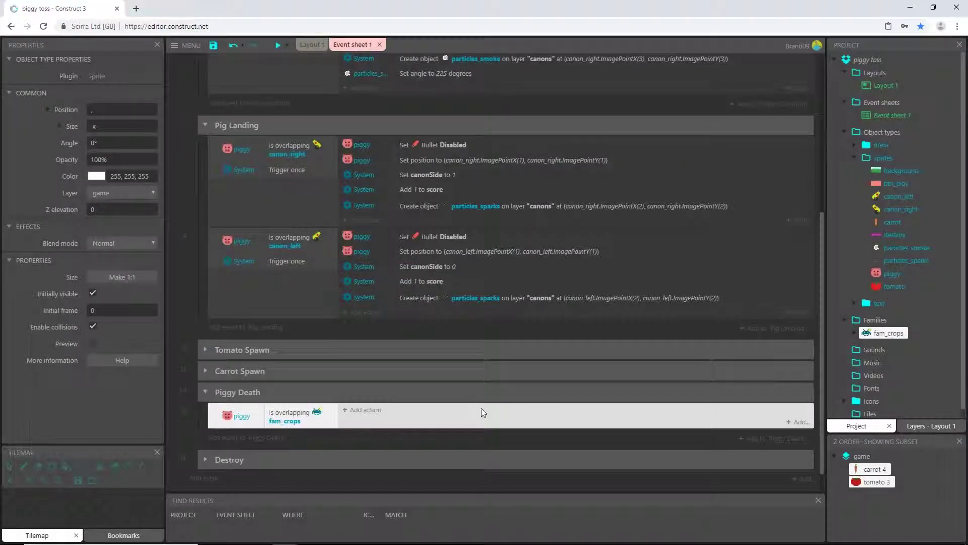
pyautogui.click(362, 413)
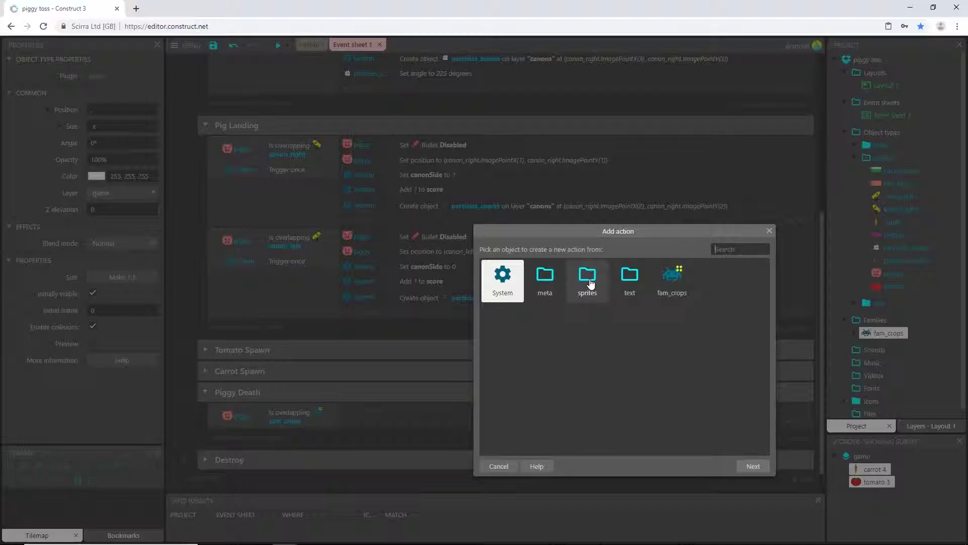
# Step: Add an action setting piggy's Bullet angle of motion to 270, then show piggy's properties
pyautogui.click(591, 284)
pyautogui.doubleClick(630, 320)
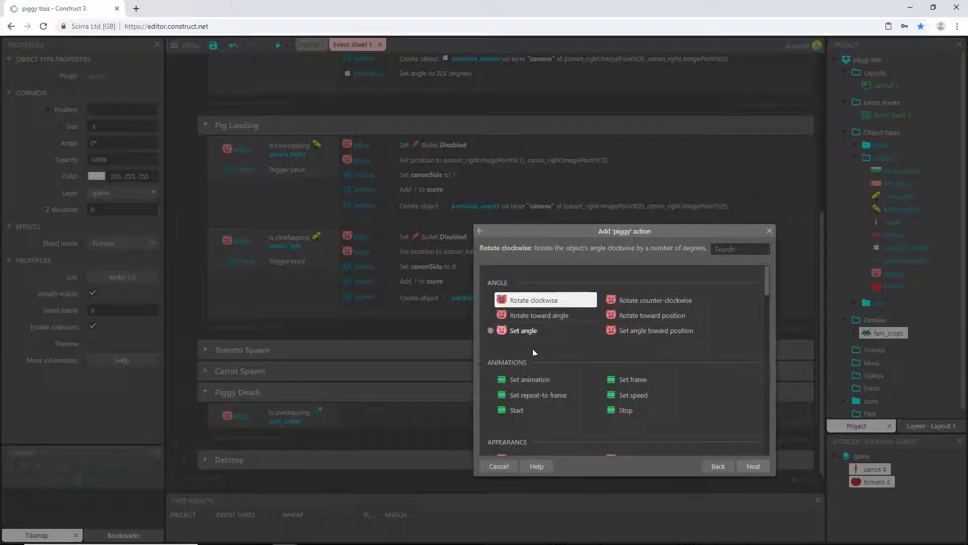
pyautogui.scroll(-6, 534, 350)
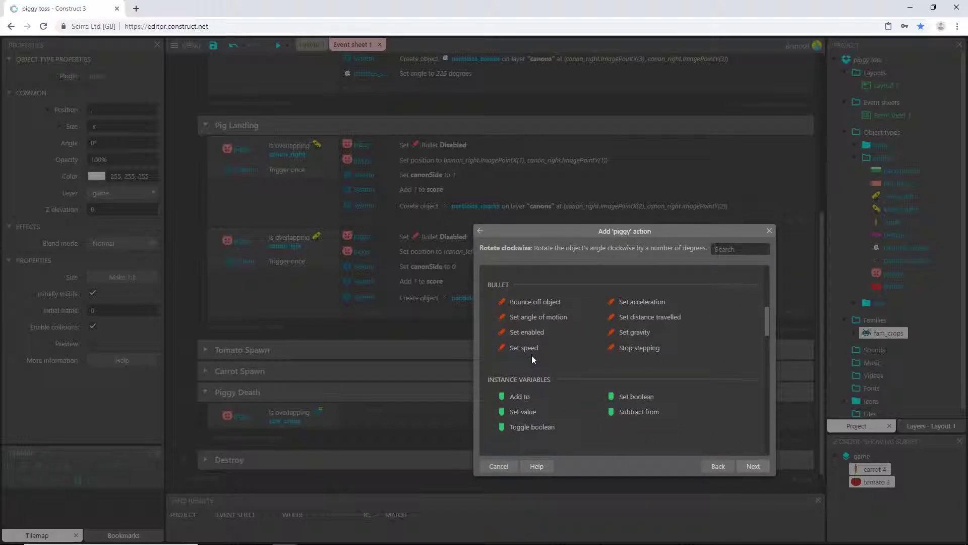
pyautogui.doubleClick(557, 319)
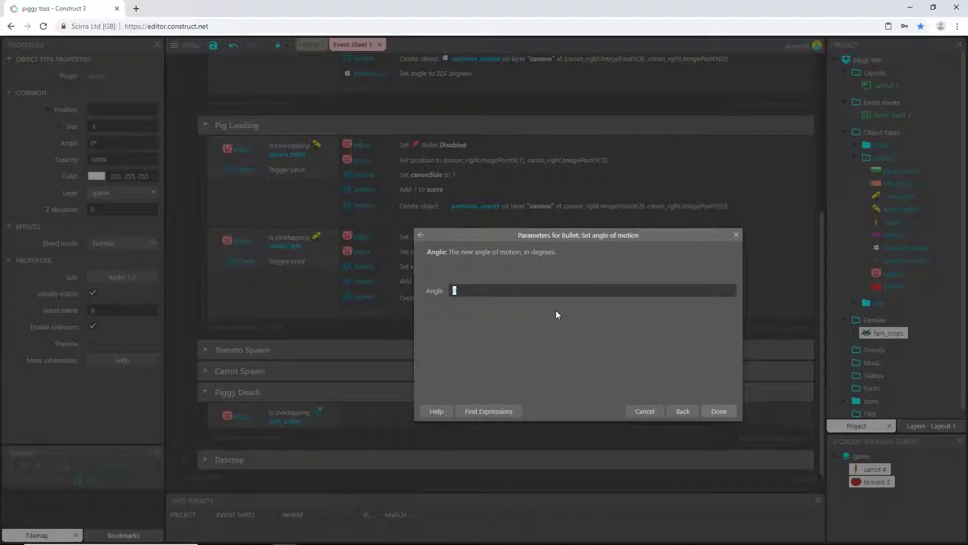
pyautogui.write('270')
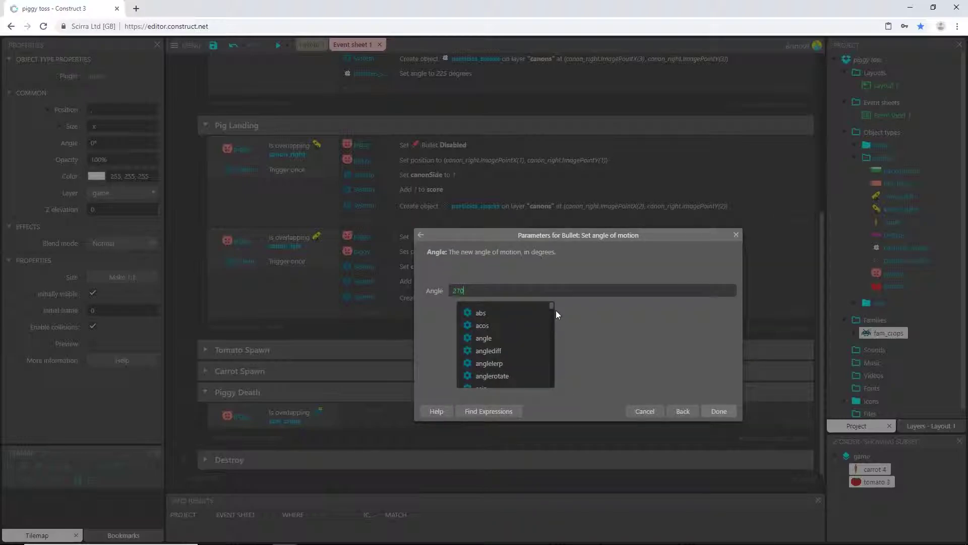
pyautogui.press('Return')
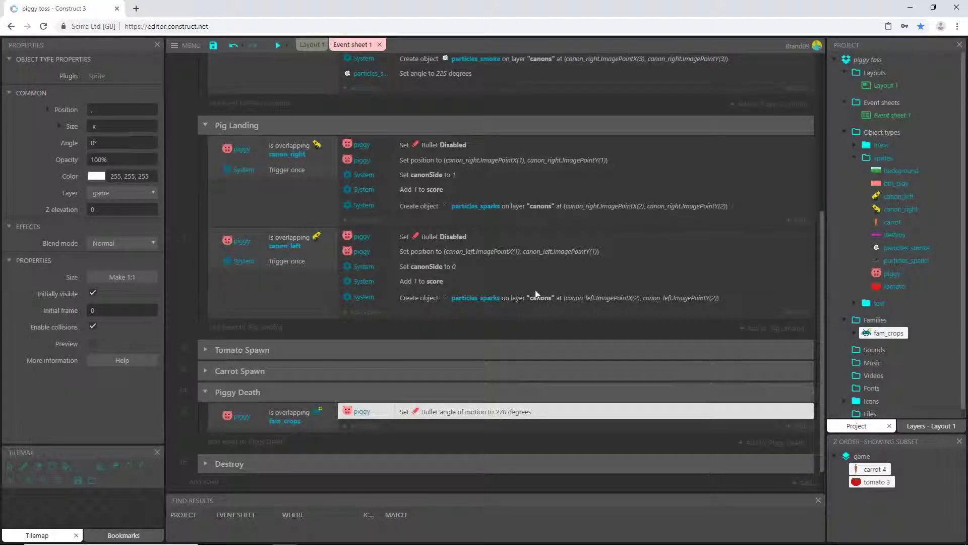
pyautogui.click(890, 273)
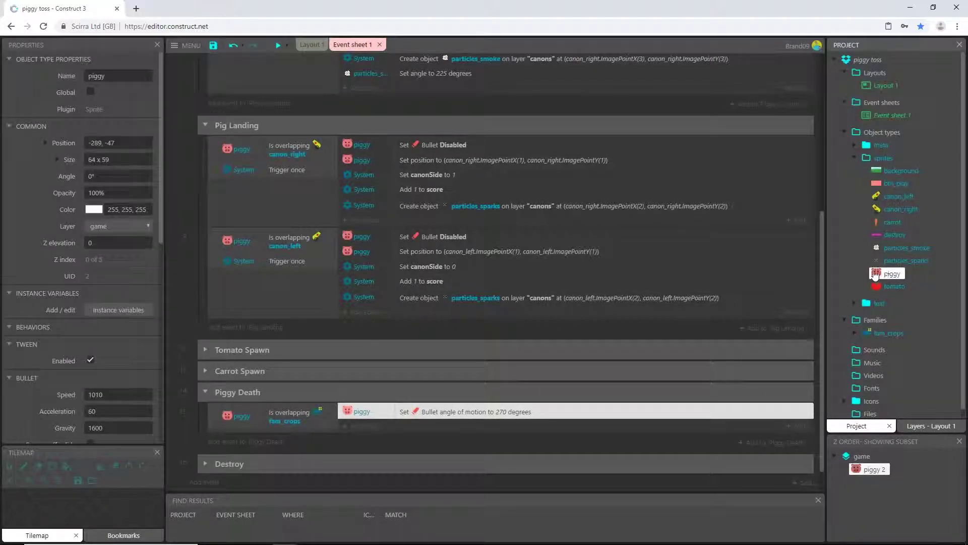
pyautogui.scroll(-1, 44, 415)
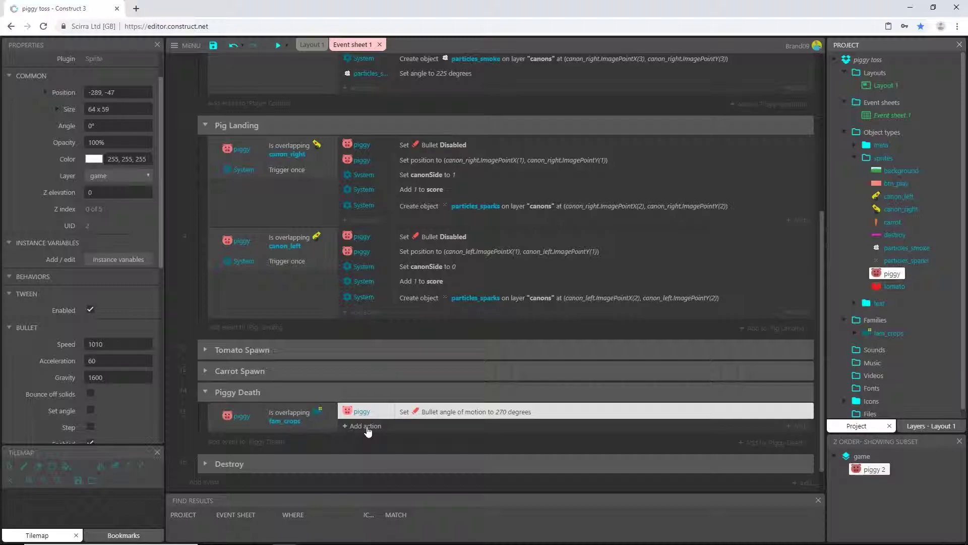
# Step: Add a second Piggy Death action setting piggy's Rotate behavior state to Enabled
pyautogui.scroll(-1, 368, 431)
pyautogui.click(365, 396)
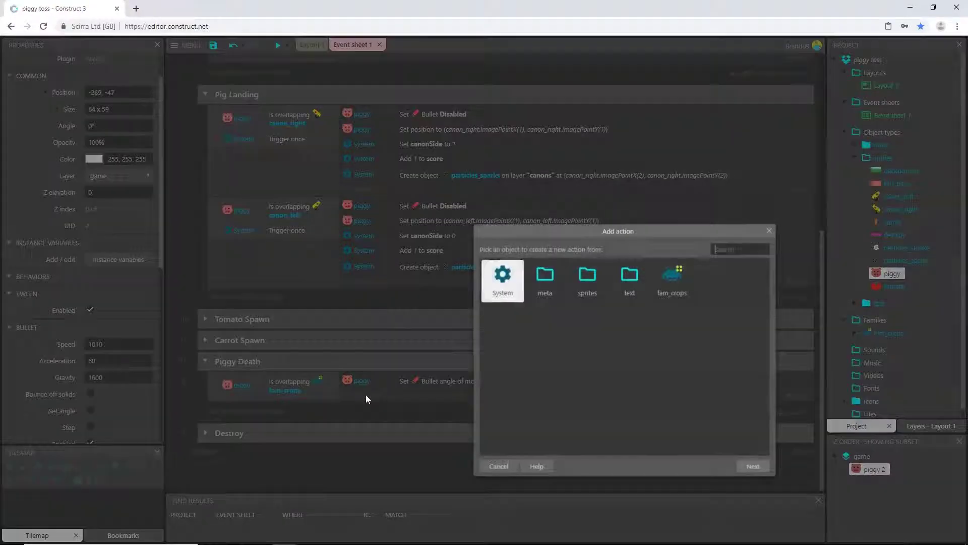
pyautogui.click(588, 280)
pyautogui.click(588, 280)
pyautogui.click(629, 323)
pyautogui.click(629, 323)
pyautogui.scroll(-3, 543, 377)
pyautogui.scroll(-10, 543, 375)
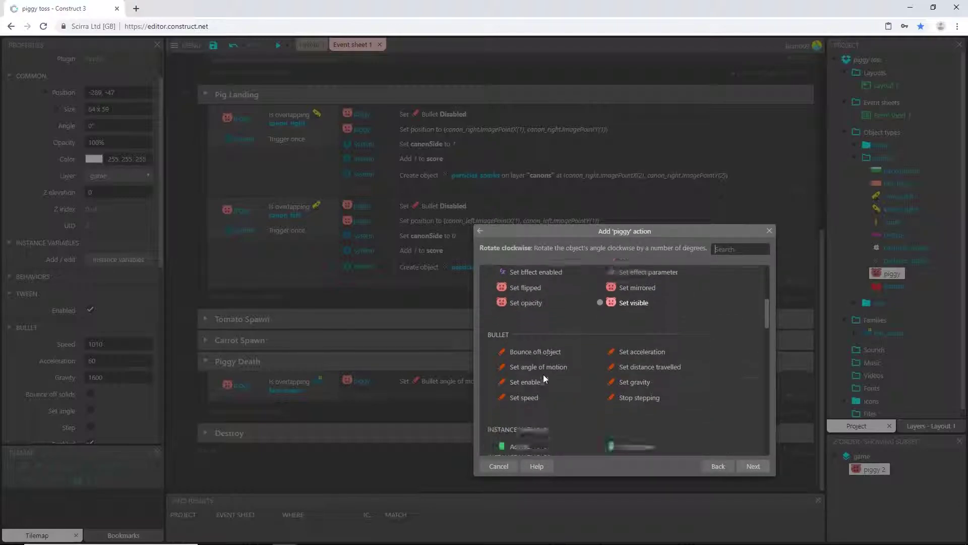
pyautogui.scroll(3, 544, 379)
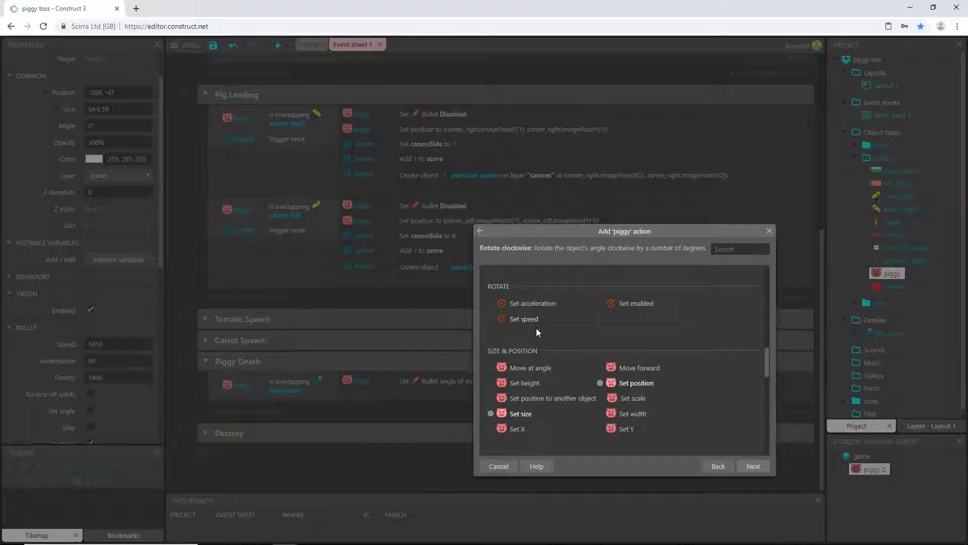
pyautogui.click(635, 306)
pyautogui.doubleClick(634, 304)
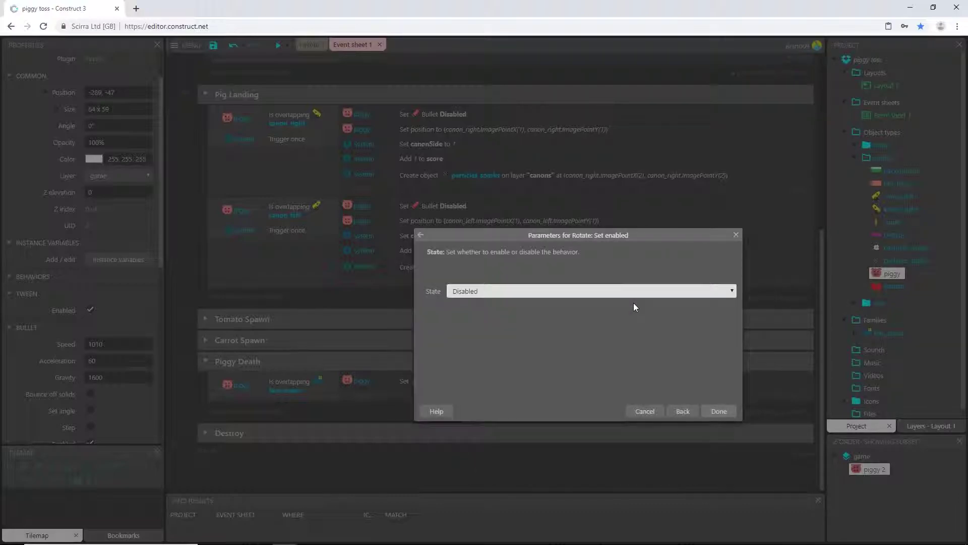
pyautogui.click(603, 292)
pyautogui.click(485, 311)
pyautogui.click(718, 411)
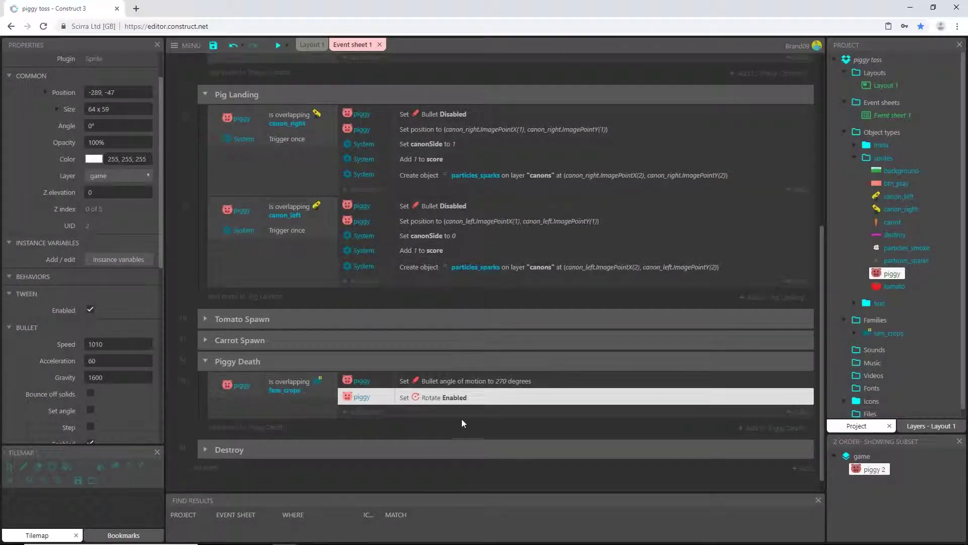
pyautogui.click(278, 45)
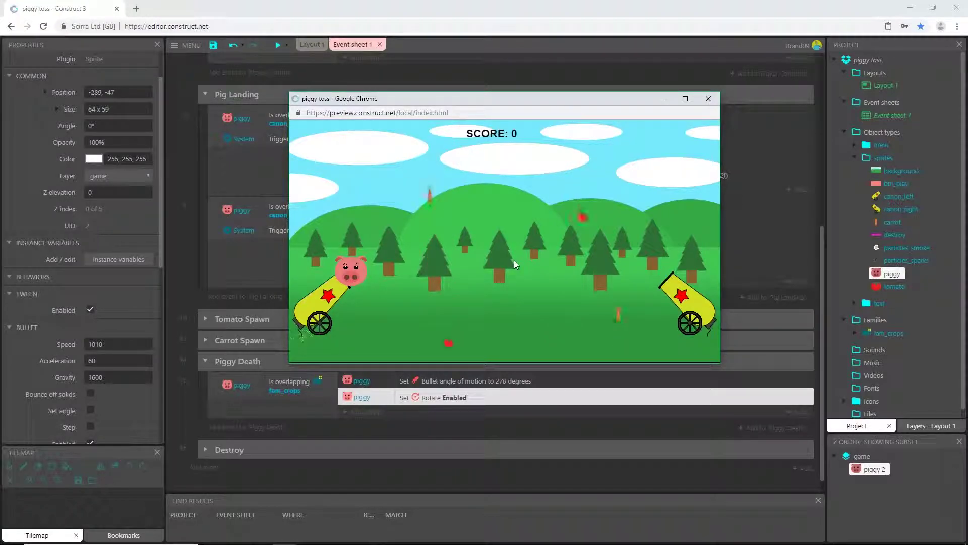
pyautogui.click(514, 260)
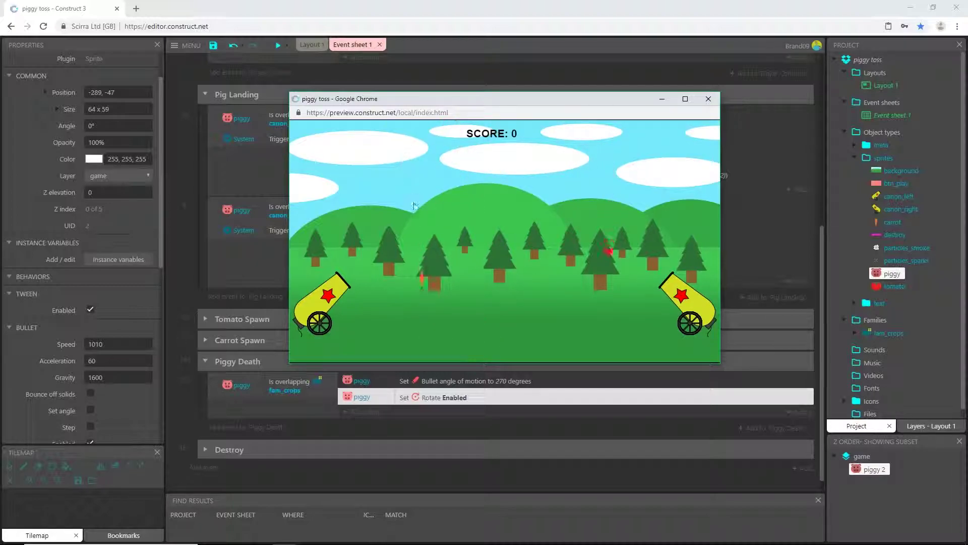
pyautogui.click(708, 100)
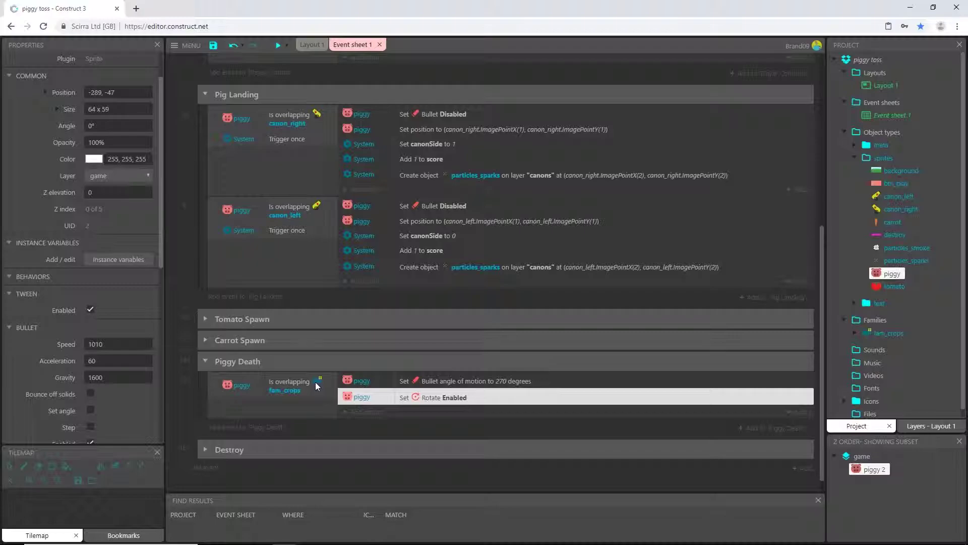
# Step: Add a System Compare variable condition deadPig = 0 and move it above the fam_crops overlap check
pyautogui.doubleClick(271, 408)
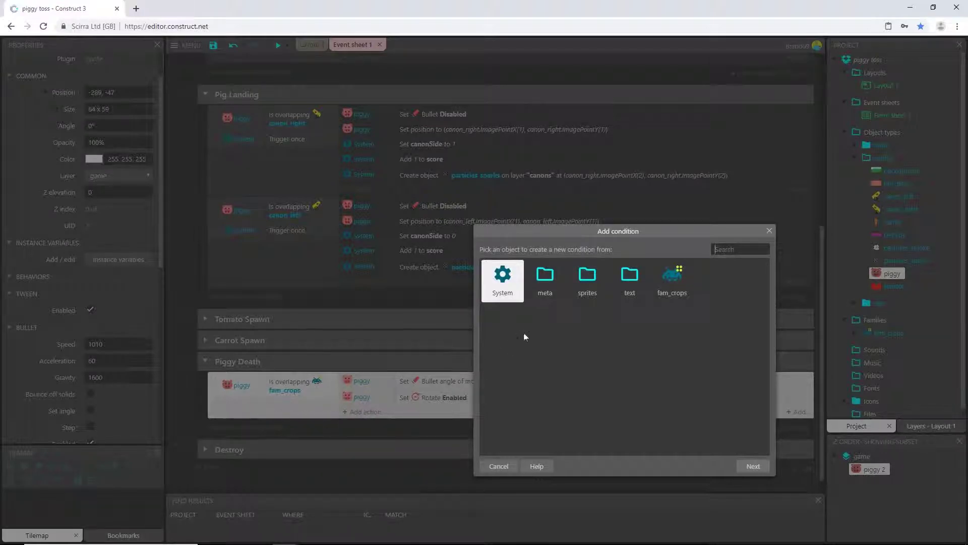
pyautogui.doubleClick(503, 277)
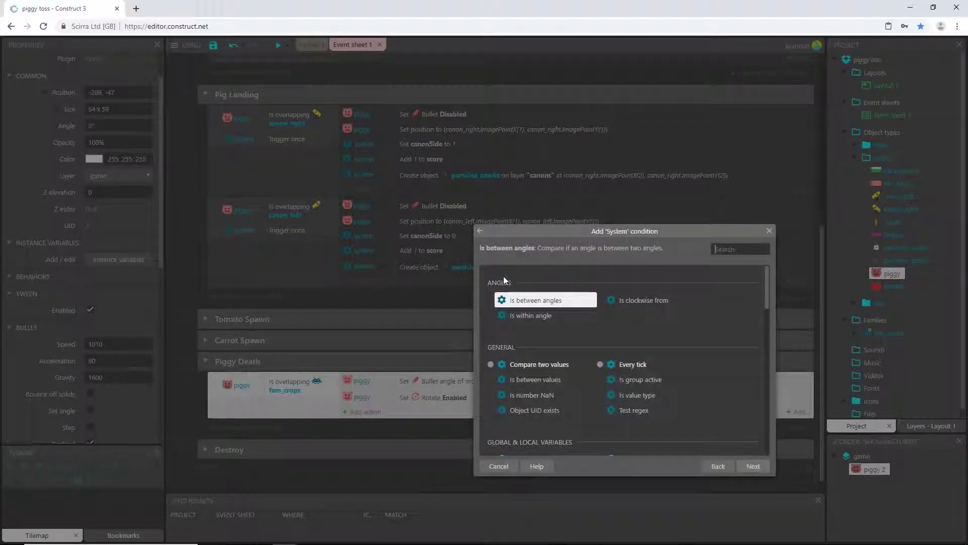
pyautogui.write('comp')
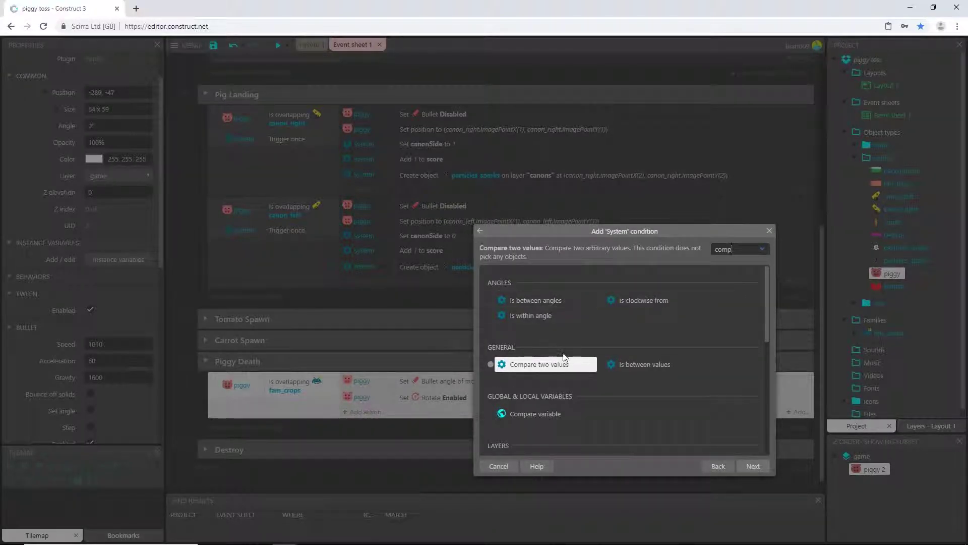
pyautogui.doubleClick(536, 414)
pyautogui.click(520, 293)
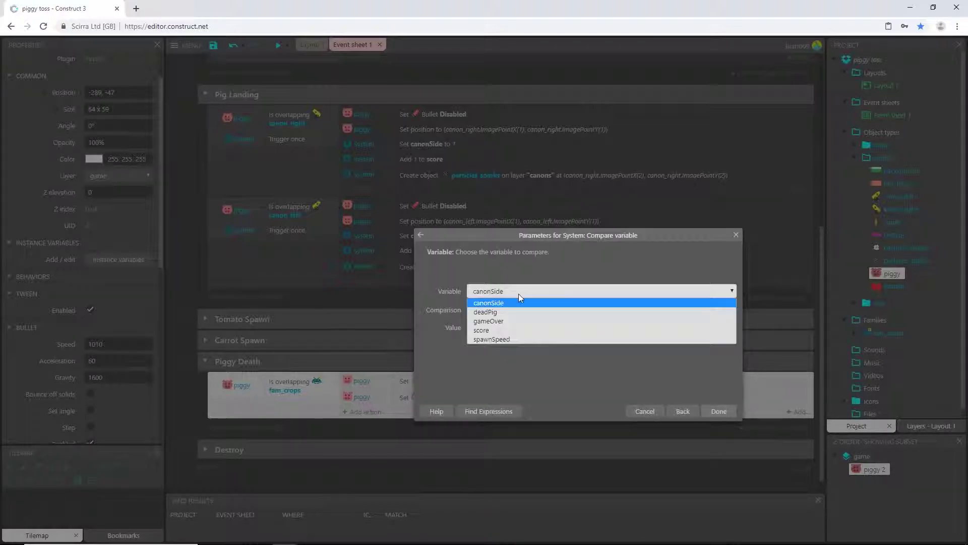
pyautogui.click(499, 312)
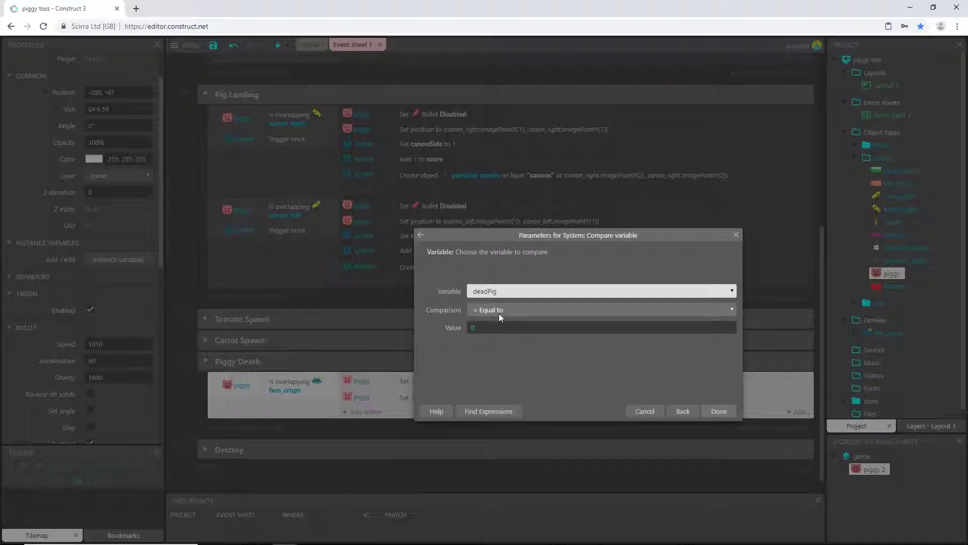
pyautogui.click(722, 411)
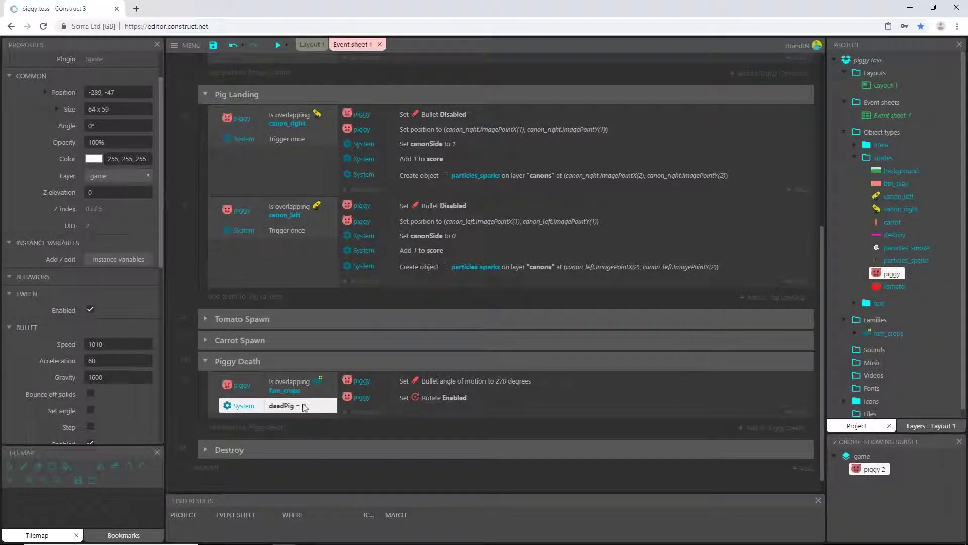
pyautogui.moveTo(302, 402); pyautogui.dragTo(303, 376)
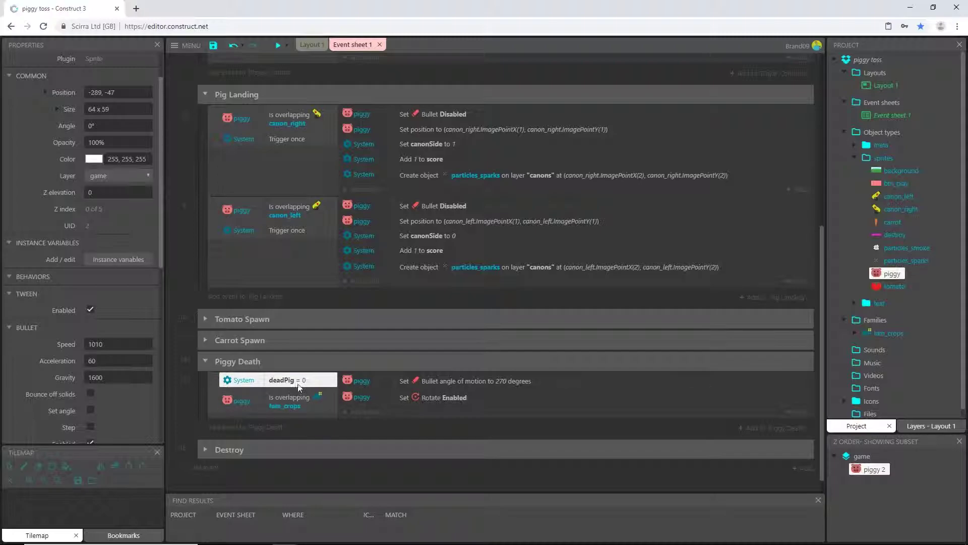
pyautogui.click(295, 407)
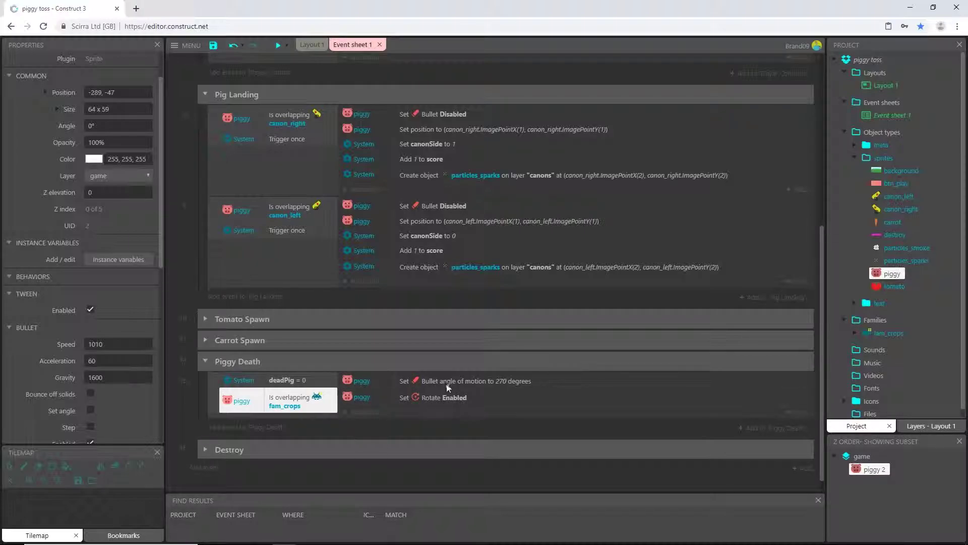
# Step: Add a System action setting deadPig to 1 as Piggy Death's first action, then run a preview
pyautogui.click(371, 411)
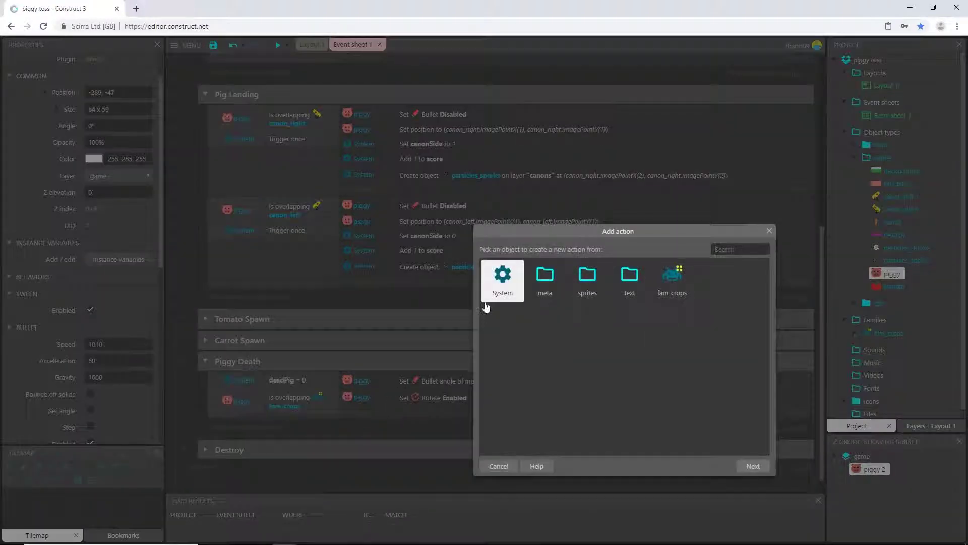
pyautogui.doubleClick(505, 280)
pyautogui.write('set')
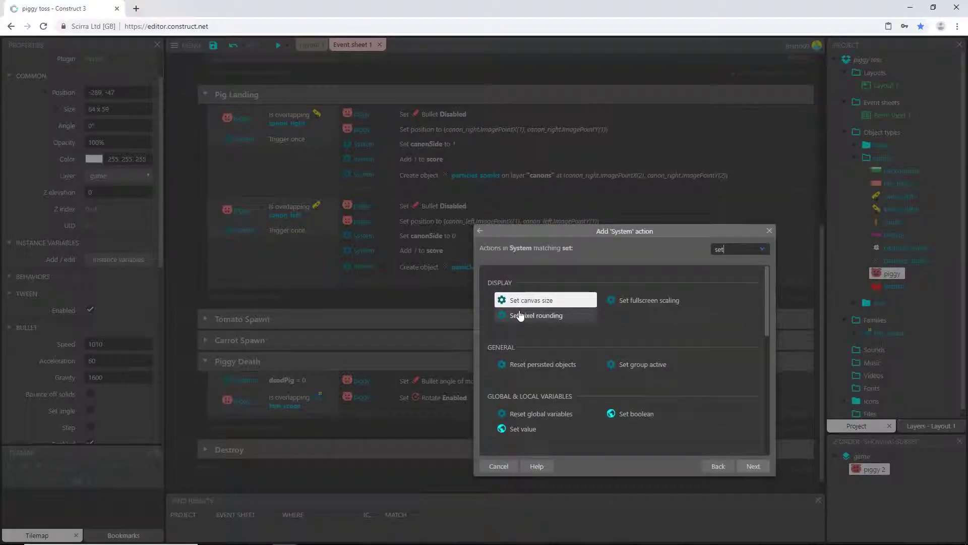
pyautogui.write(' value')
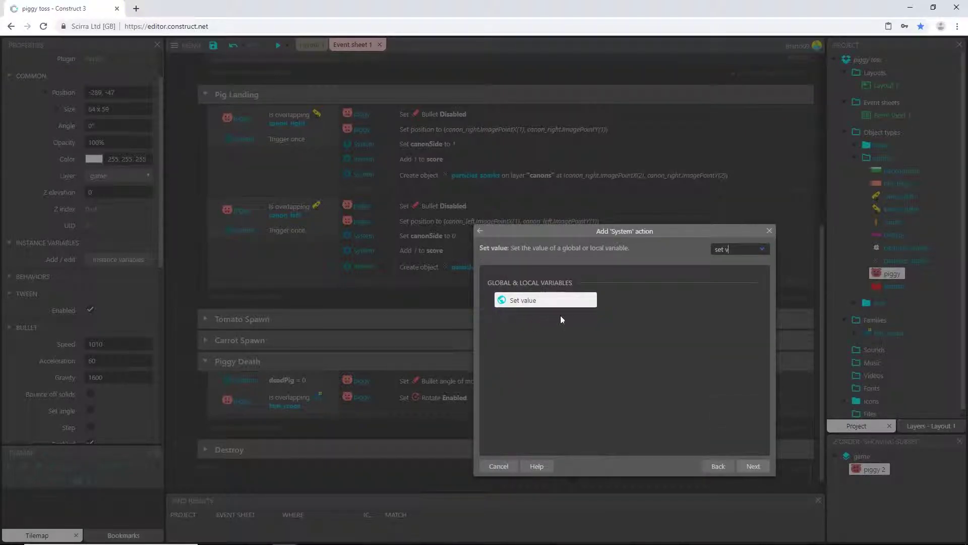
pyautogui.doubleClick(540, 302)
pyautogui.click(532, 292)
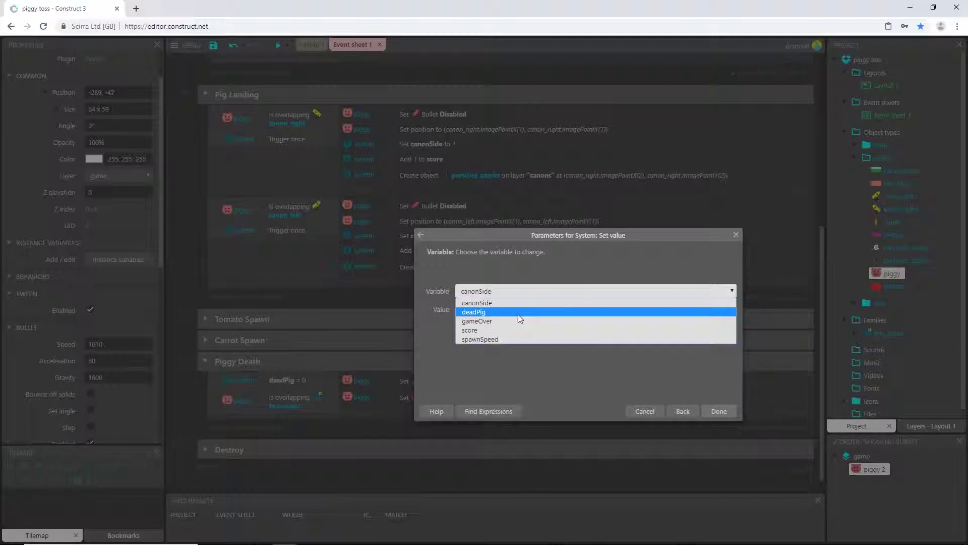
pyautogui.click(518, 312)
pyautogui.press('Tab')
pyautogui.write('1')
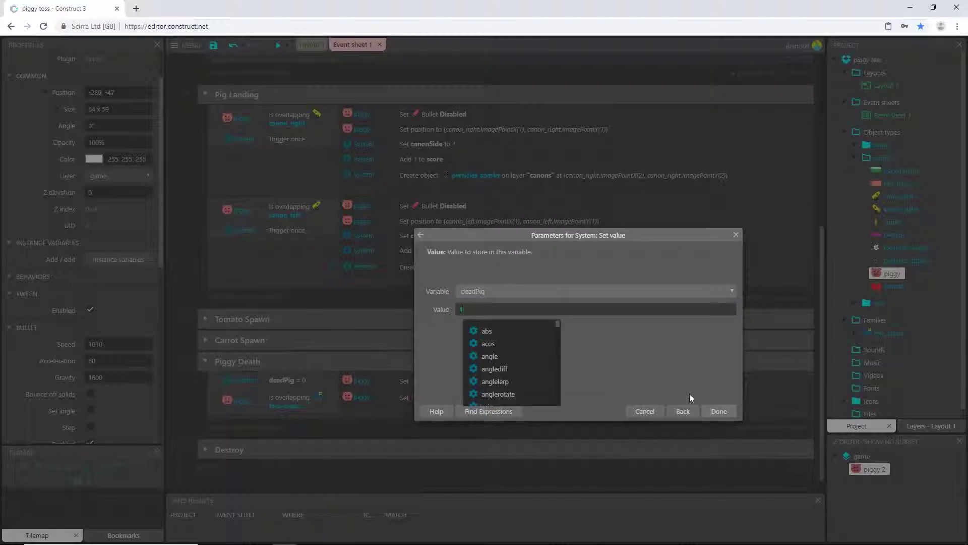
pyautogui.click(719, 411)
pyautogui.moveTo(406, 414); pyautogui.dragTo(417, 381)
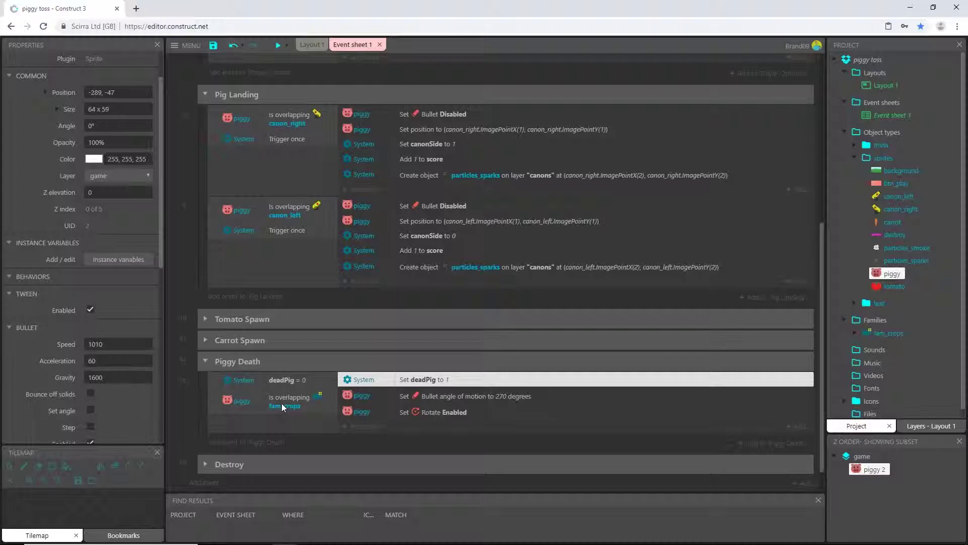
pyautogui.click(278, 46)
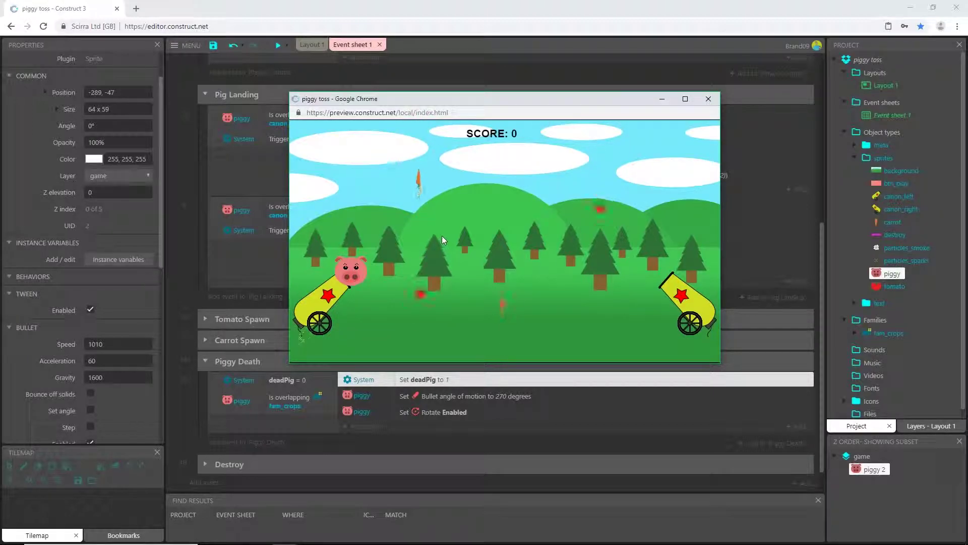
# Step: Fire the pig from the left cannon in the preview, then close the preview window
pyautogui.click(461, 235)
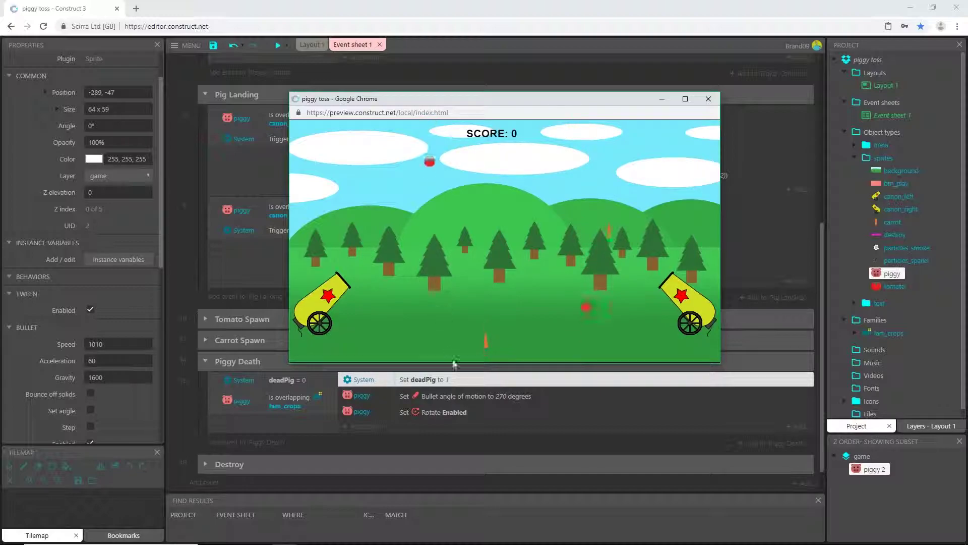
pyautogui.click(711, 100)
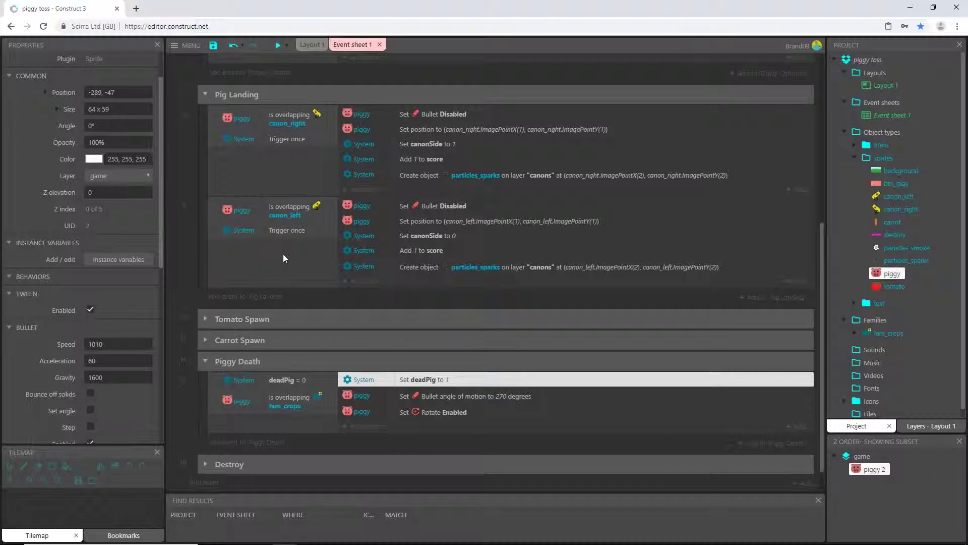
# Step: In Layout 1, move piggy beside the left cannon, then park it off-layout at -333, -65
pyautogui.click(310, 44)
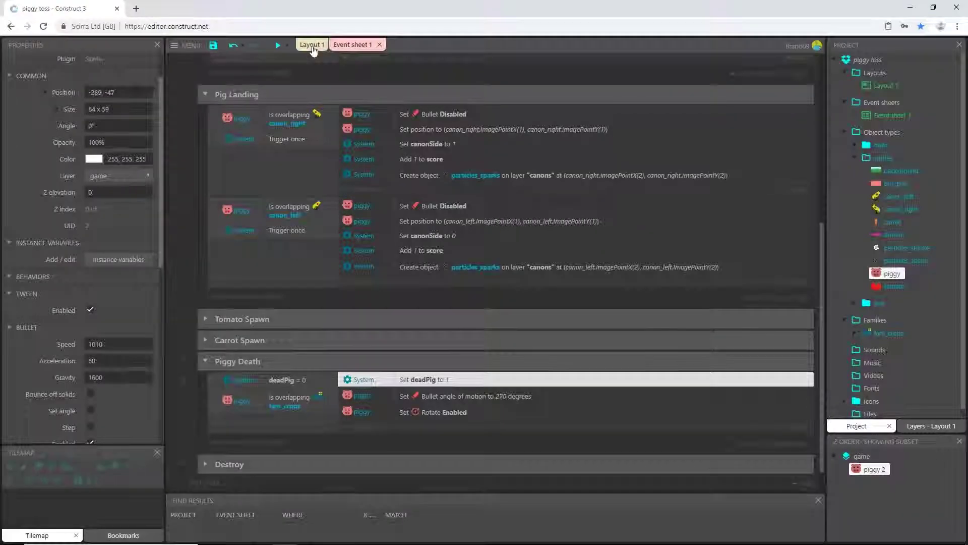
pyautogui.moveTo(224, 162); pyautogui.dragTo(421, 302)
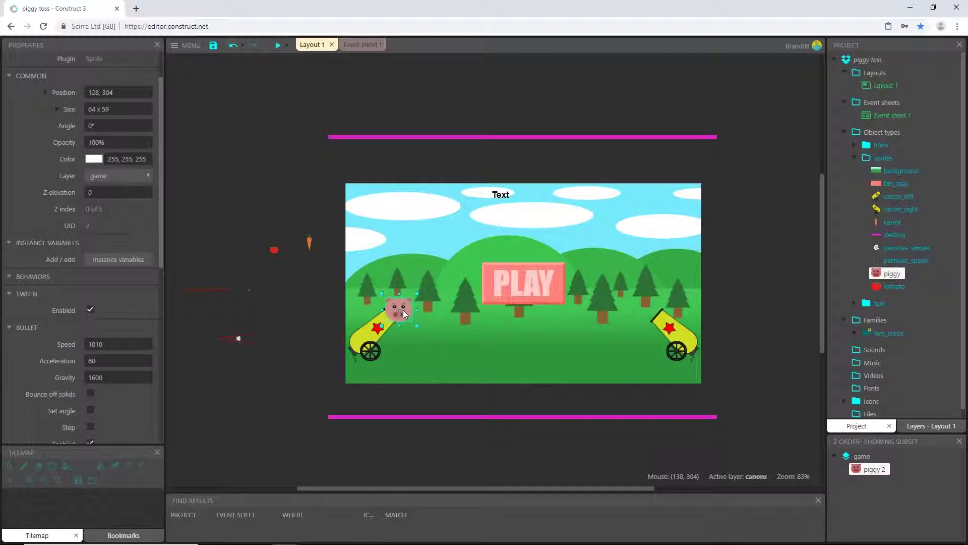
pyautogui.moveTo(404, 310); pyautogui.dragTo(212, 156)
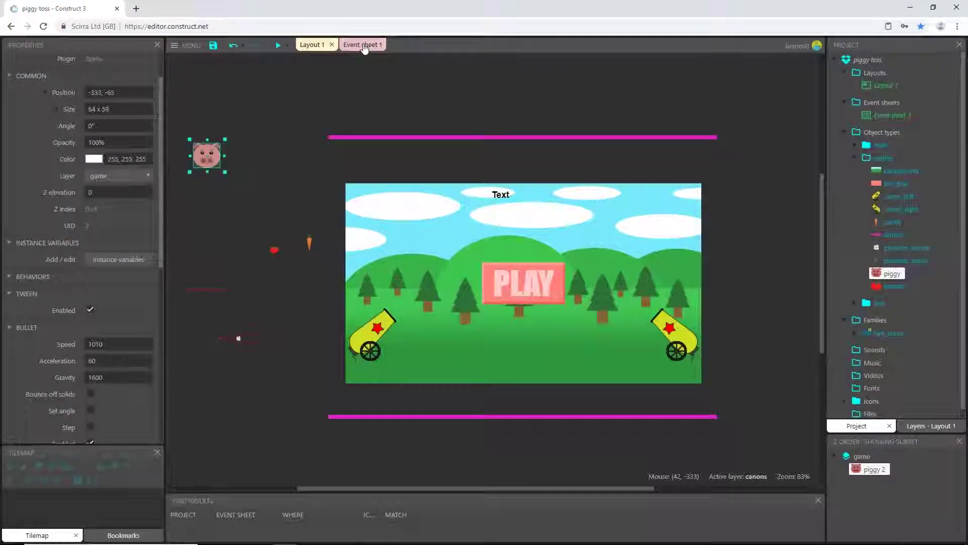
pyautogui.click(364, 46)
pyautogui.click(290, 379)
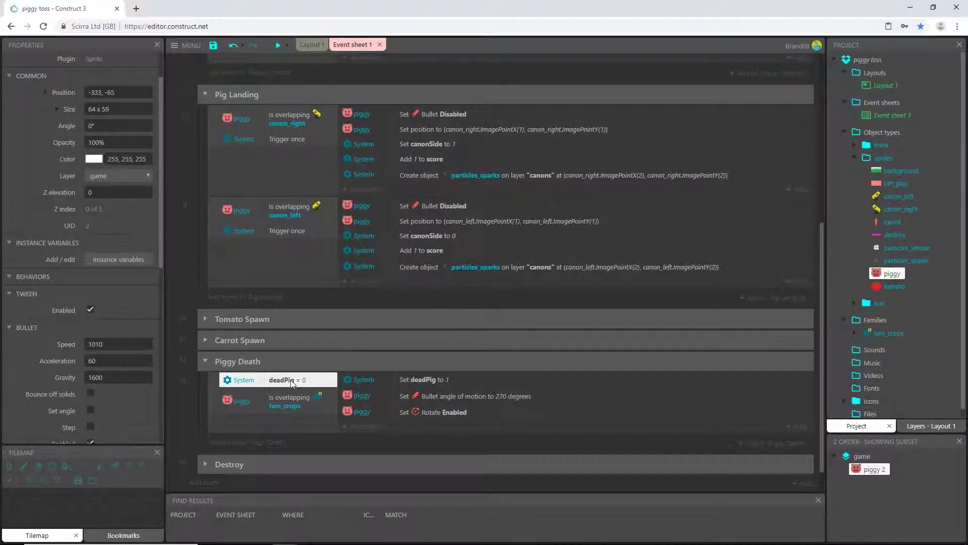
# Step: Add deadPig = 0 above Trigger once in the canon_right landing event and copy it to canon_left
pyautogui.scroll(2, 265, 256)
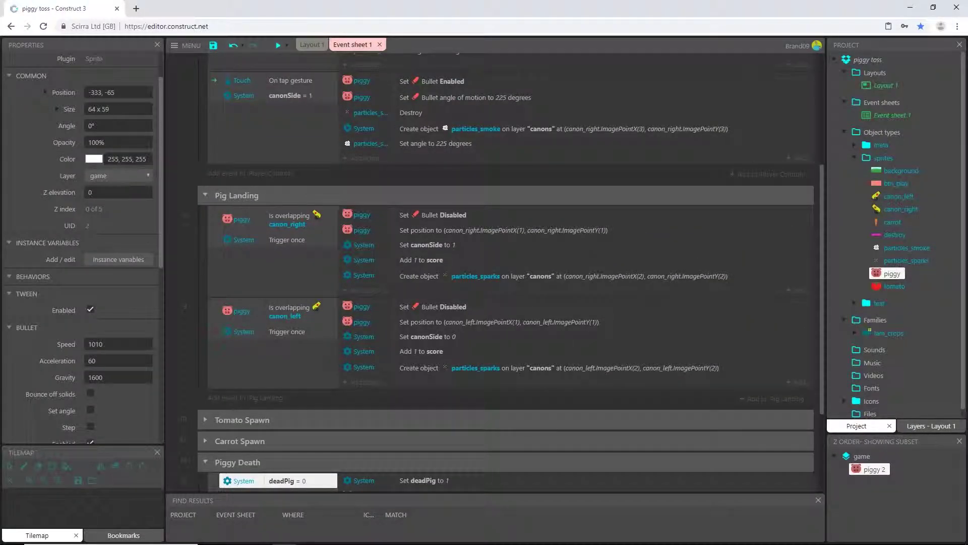
pyautogui.click(240, 271)
pyautogui.doubleClick(235, 267)
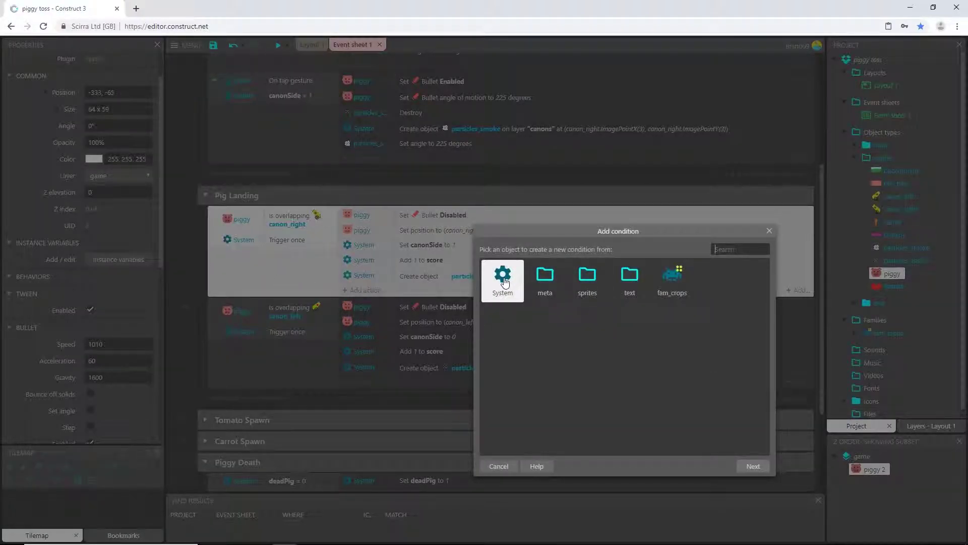
pyautogui.doubleClick(504, 281)
pyautogui.write('com')
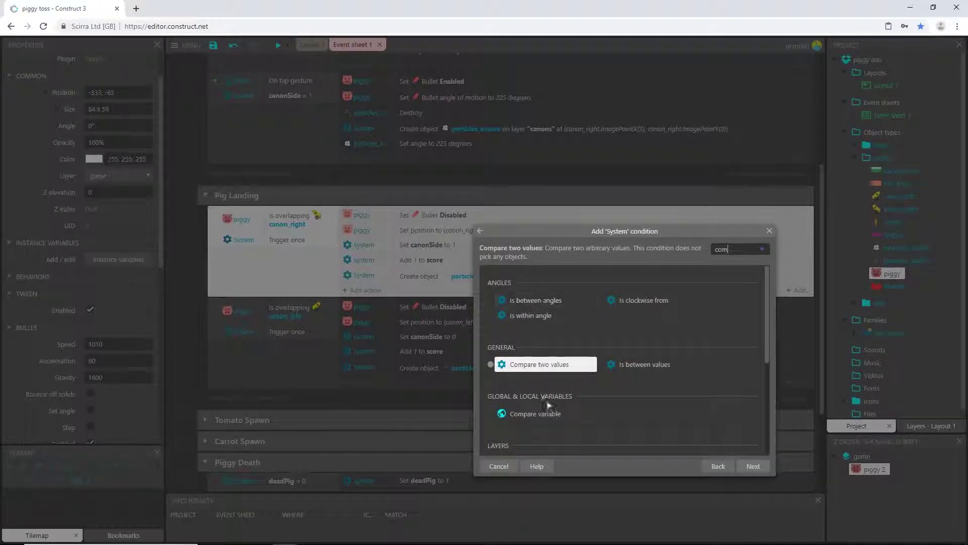
pyautogui.doubleClick(539, 416)
pyautogui.click(496, 292)
pyautogui.click(492, 310)
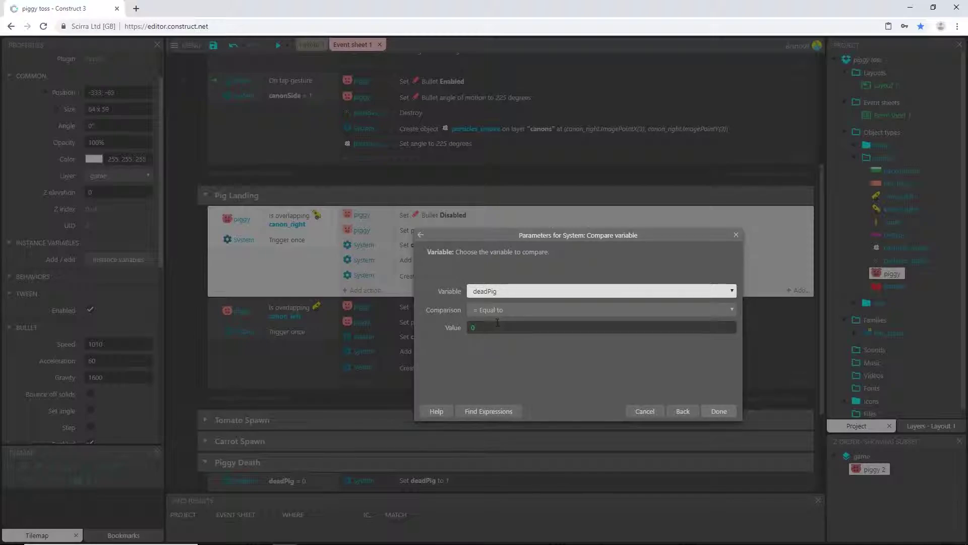
pyautogui.click(718, 411)
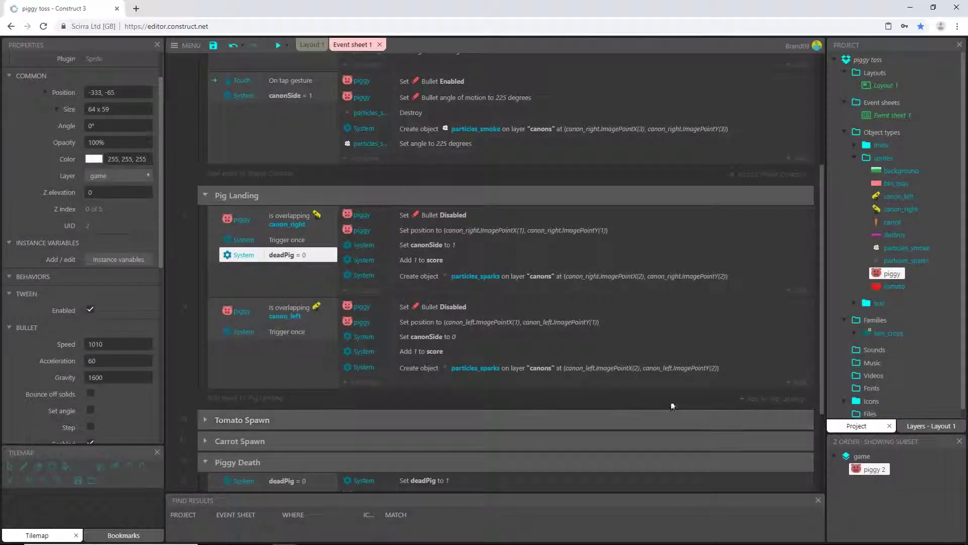
pyautogui.moveTo(280, 255); pyautogui.dragTo(287, 241)
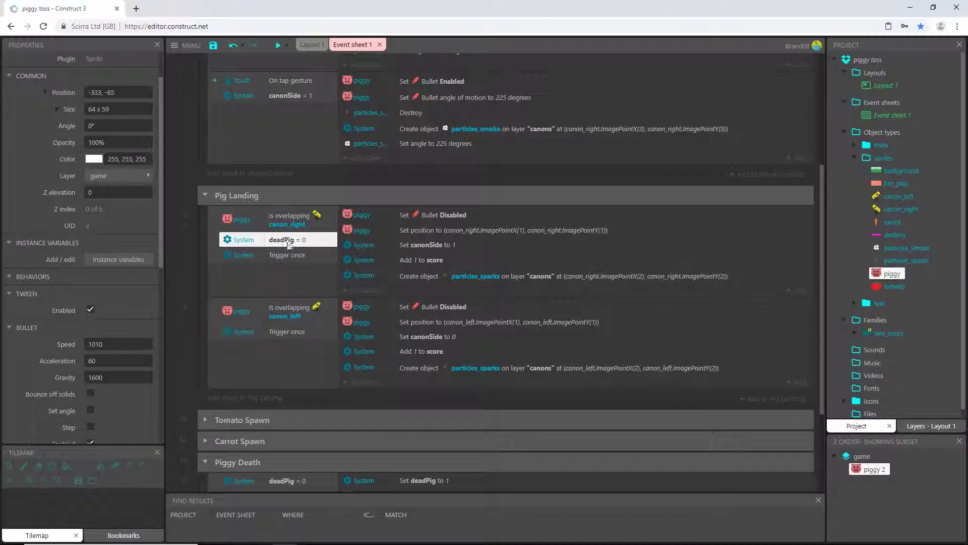
pyautogui.keyDown('ctrl'); pyautogui.moveTo(289, 242); pyautogui.dragTo(286, 332); pyautogui.keyUp('ctrl')
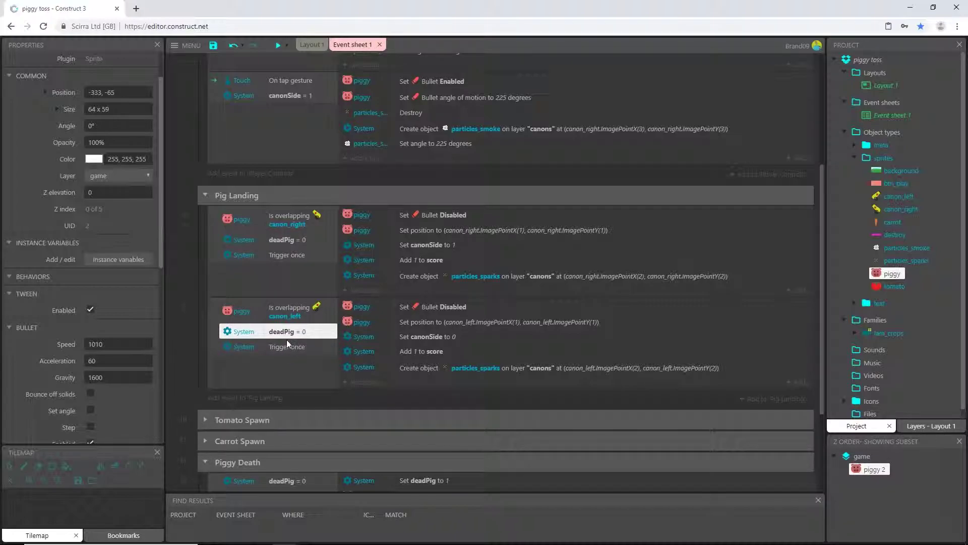
pyautogui.scroll(3, 286, 340)
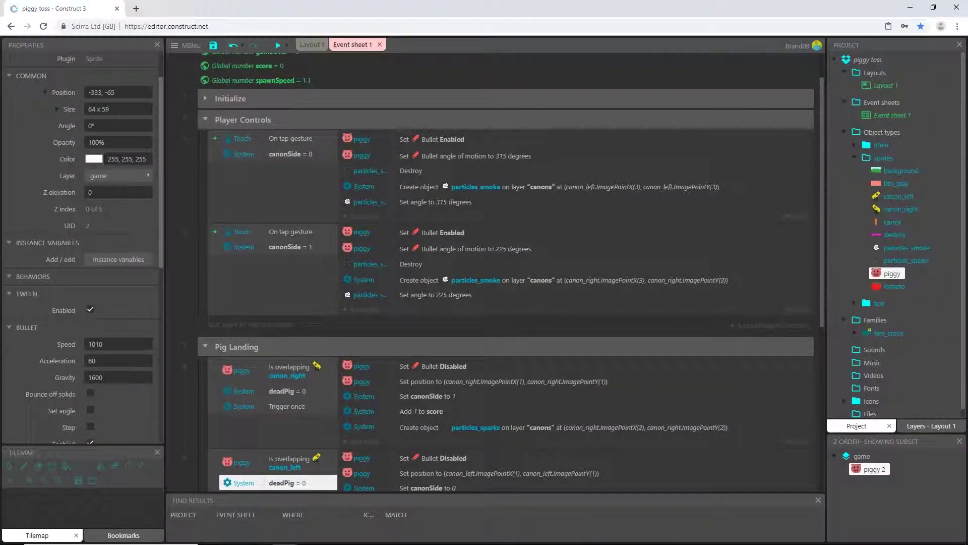
# Step: Add a deadPig = 0 condition to the first tap event and copy it into the second
pyautogui.doubleClick(280, 177)
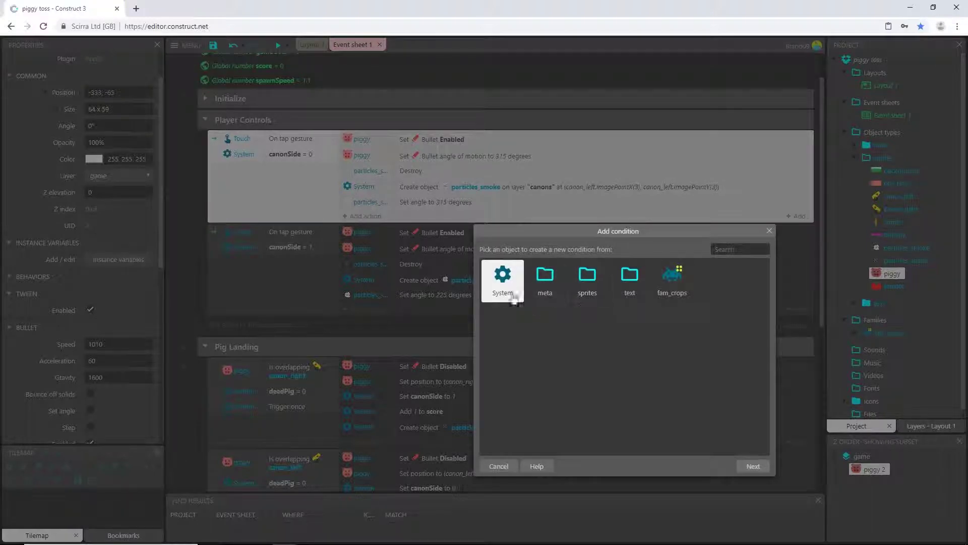
pyautogui.doubleClick(502, 280)
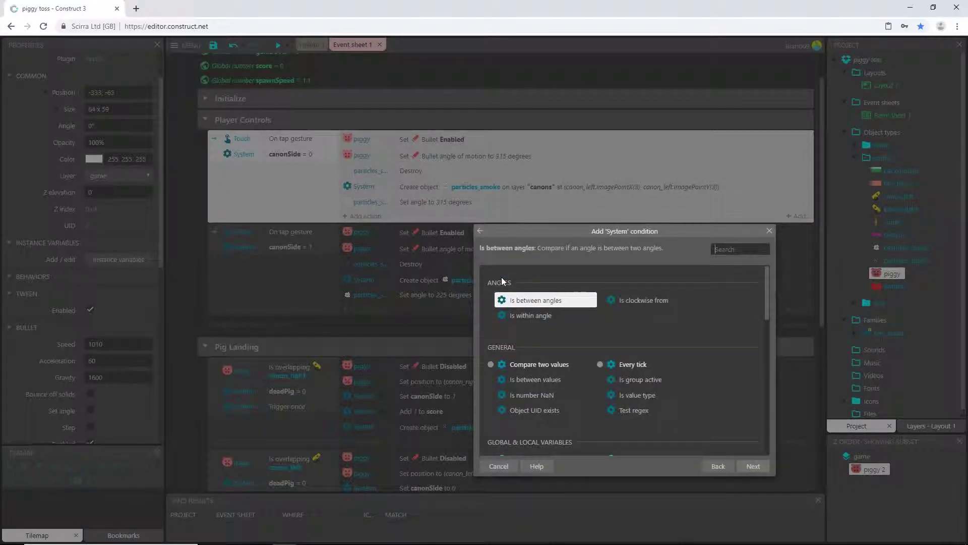
pyautogui.write('co')
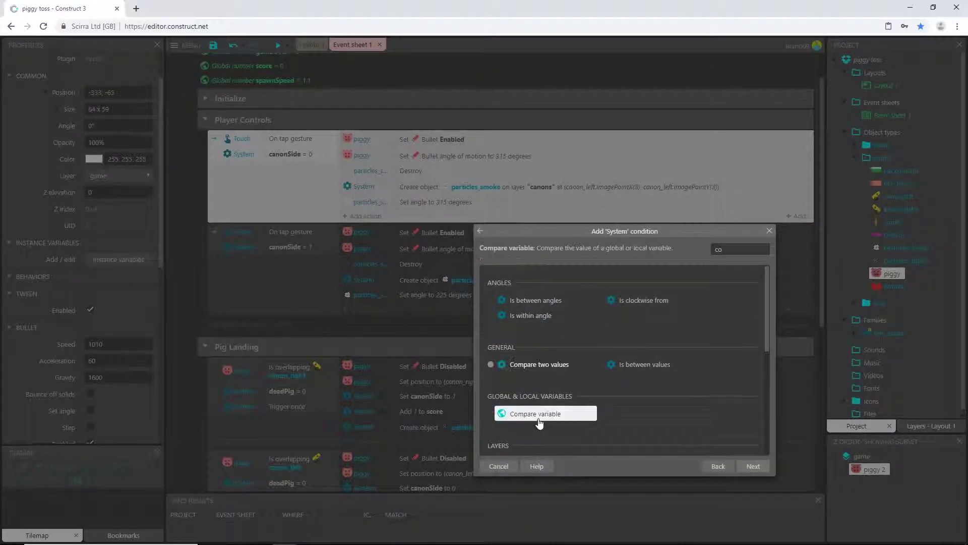
pyautogui.doubleClick(539, 414)
pyautogui.click(523, 292)
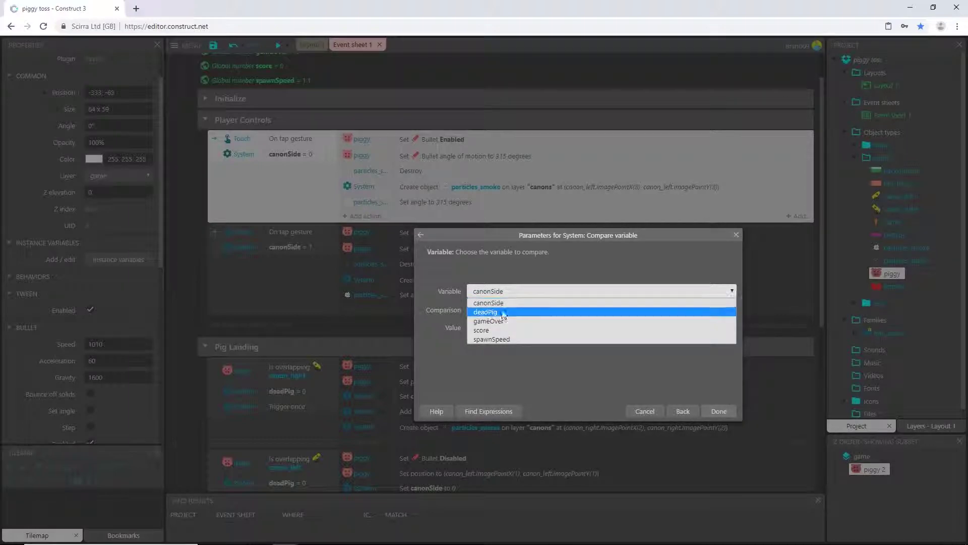
pyautogui.click(502, 312)
pyautogui.click(719, 411)
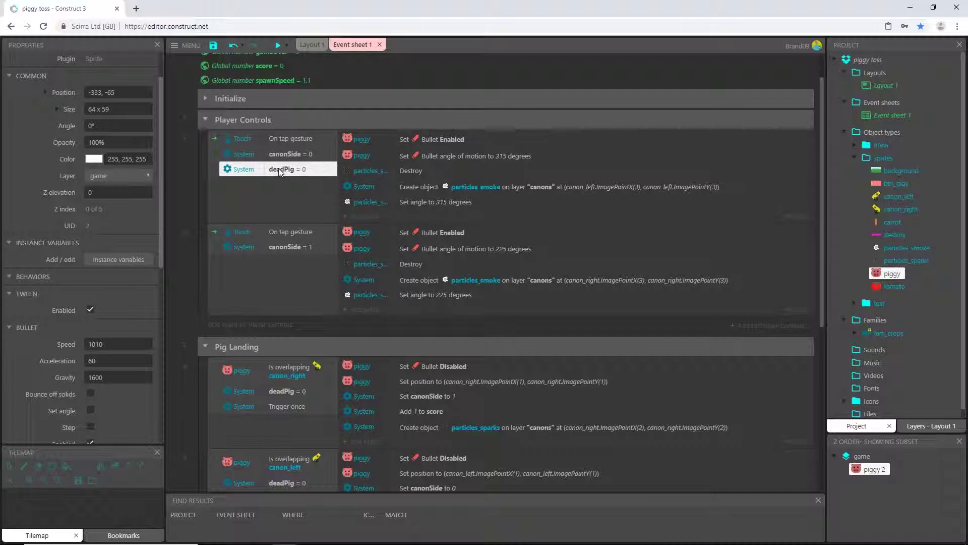
pyautogui.moveTo(280, 172); pyautogui.dragTo(278, 247)
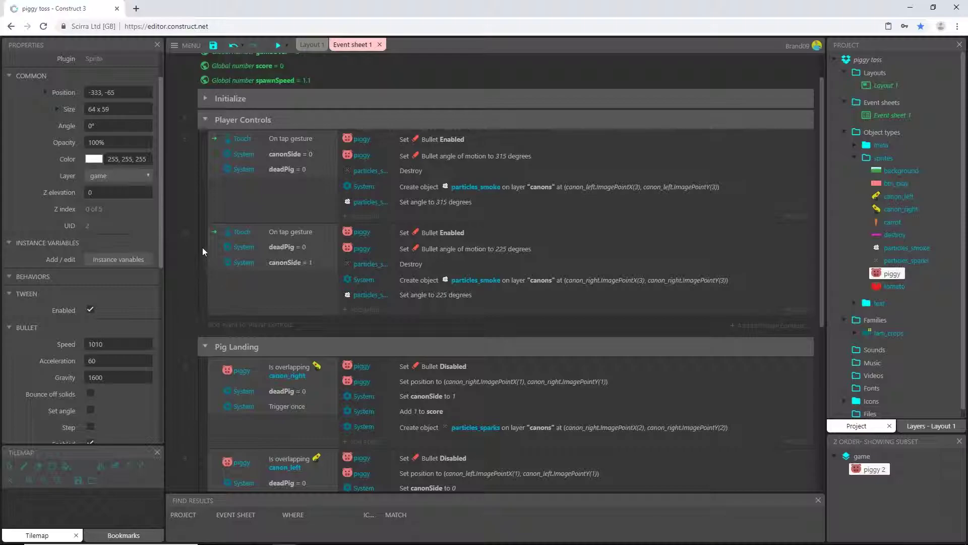